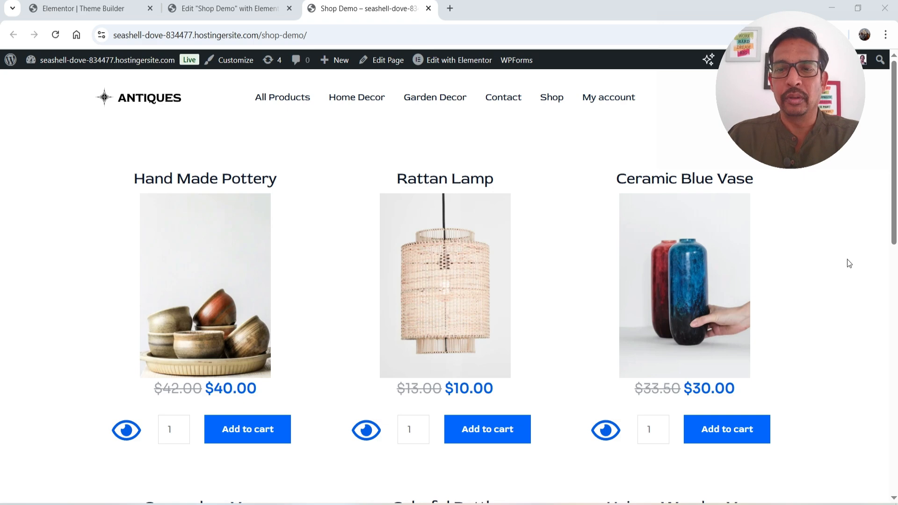
# Look through the Shop Demo product grid and try the Rattan Lamp's quick view, adding the lamp to the cart
pyautogui.scroll(-4, 847, 260)
pyautogui.scroll(-10, 864, 264)
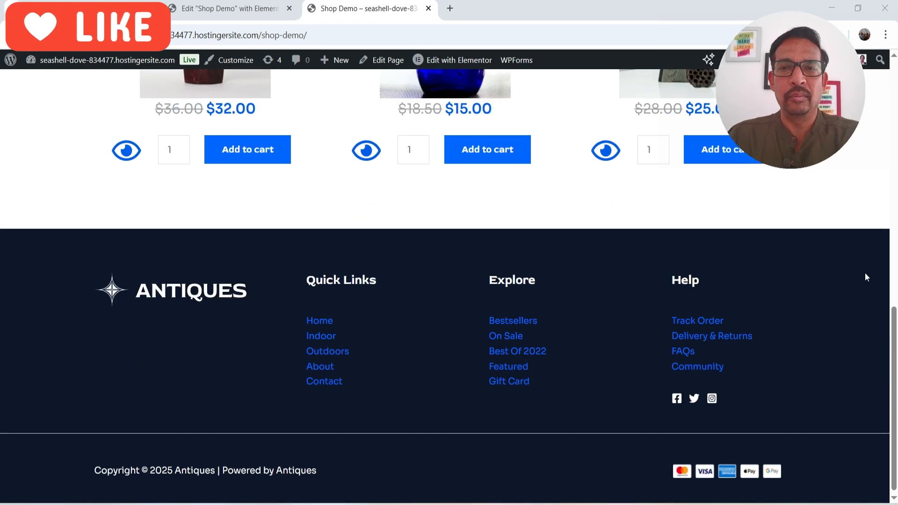
pyautogui.scroll(14, 864, 273)
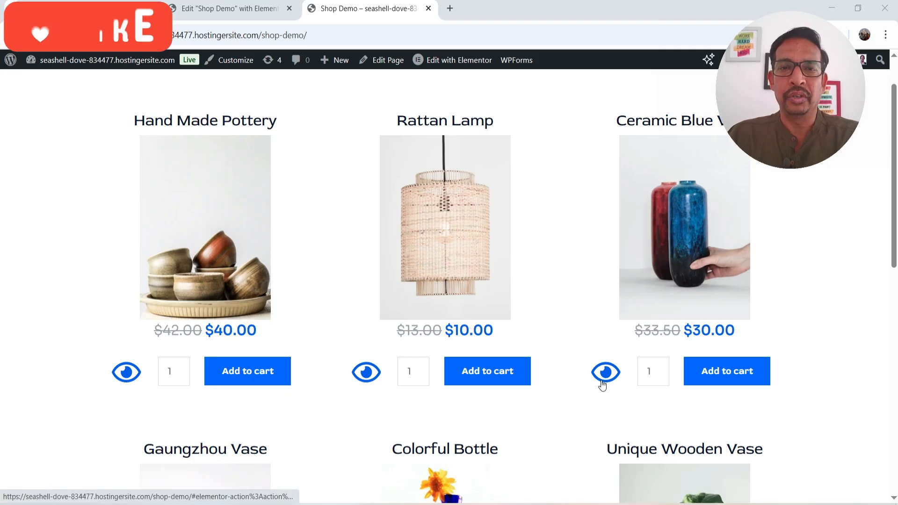
pyautogui.click(368, 380)
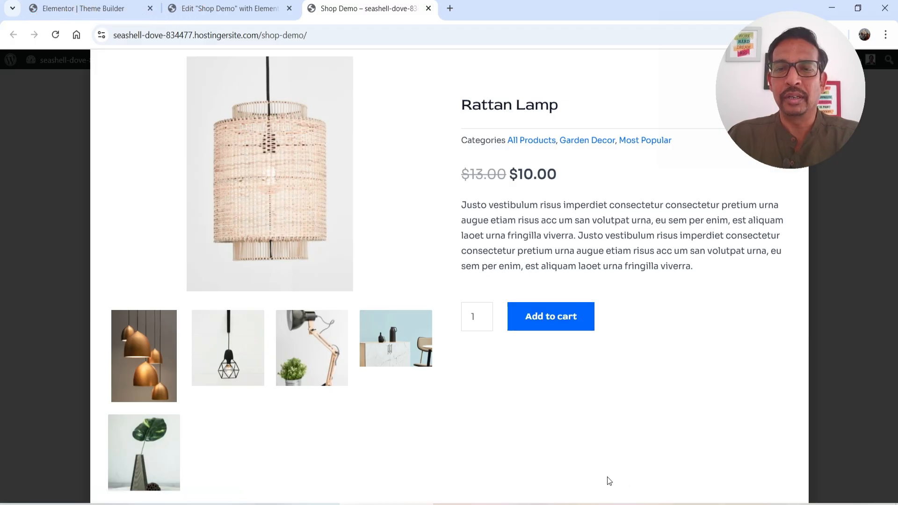
pyautogui.click(556, 322)
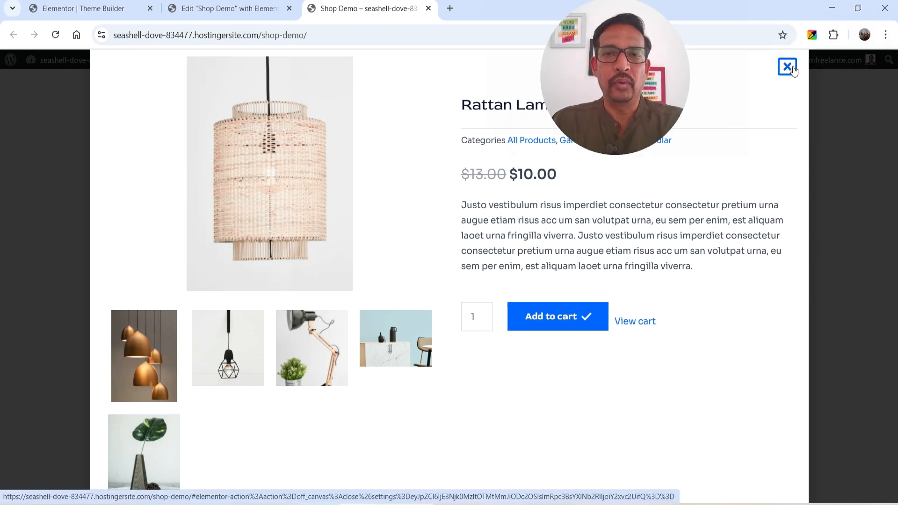
pyautogui.click(787, 66)
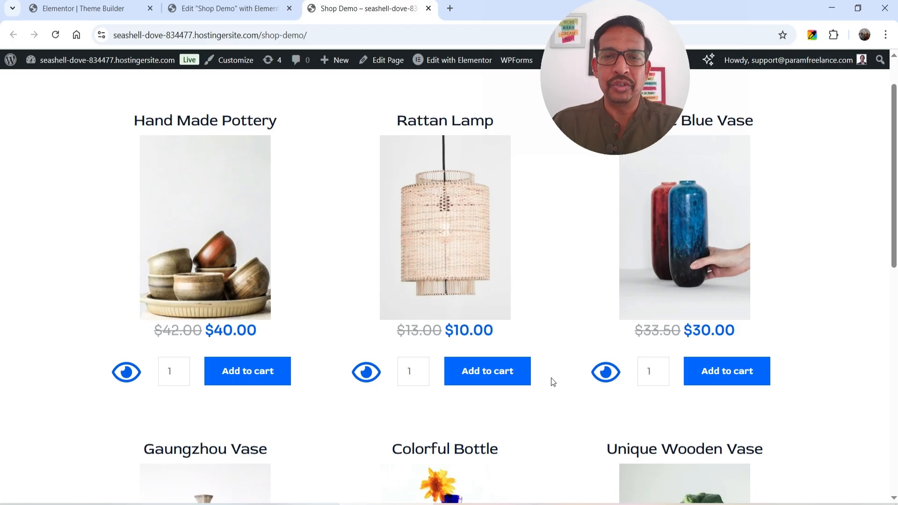
pyautogui.click(367, 372)
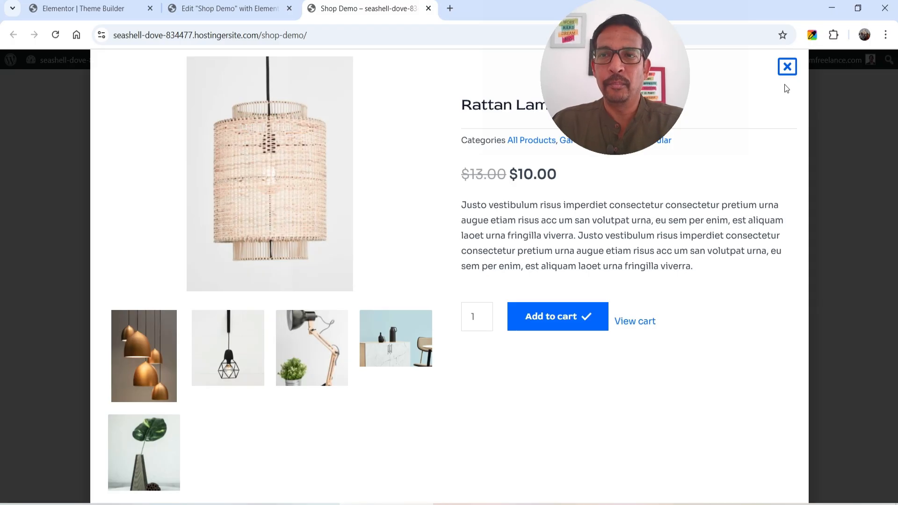
pyautogui.click(786, 67)
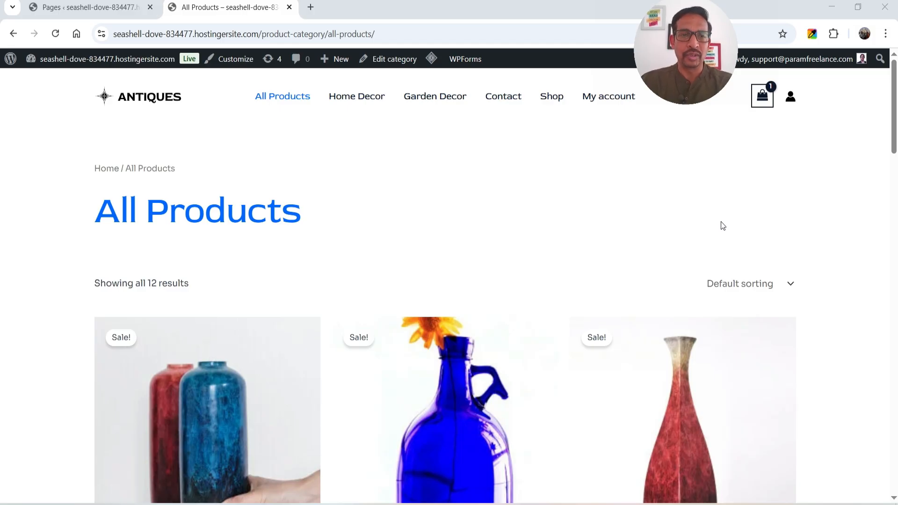
pyautogui.scroll(-5, 555, 282)
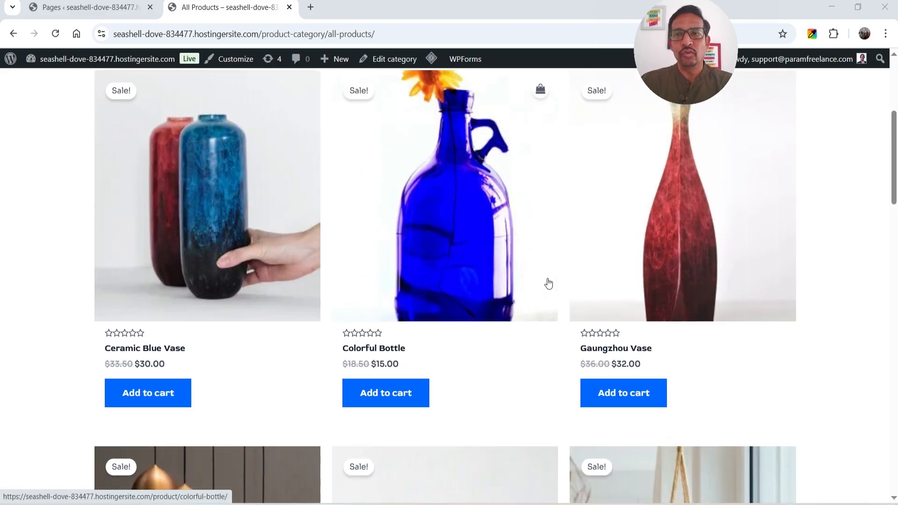
pyautogui.scroll(-4, 538, 292)
pyautogui.scroll(9, 515, 293)
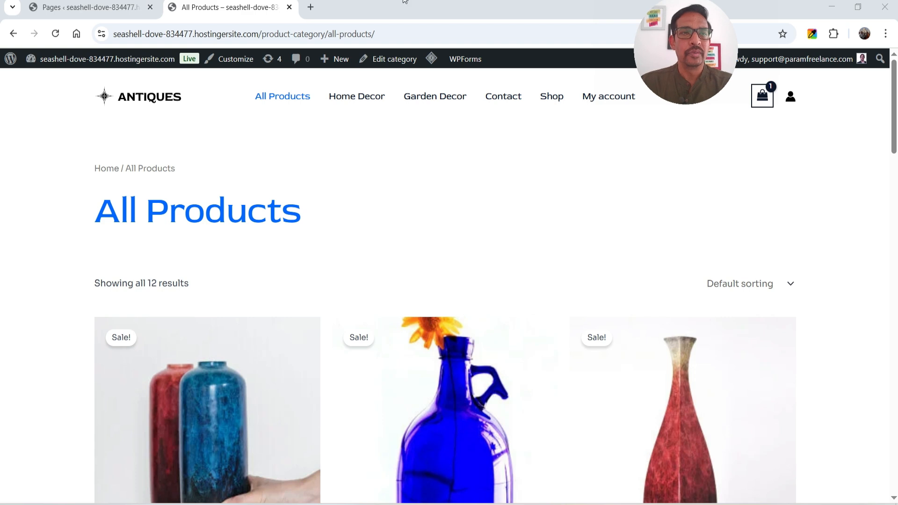
# Open the Shop Demo page for editing with Elementor in a new browser tab
pyautogui.click(86, 7)
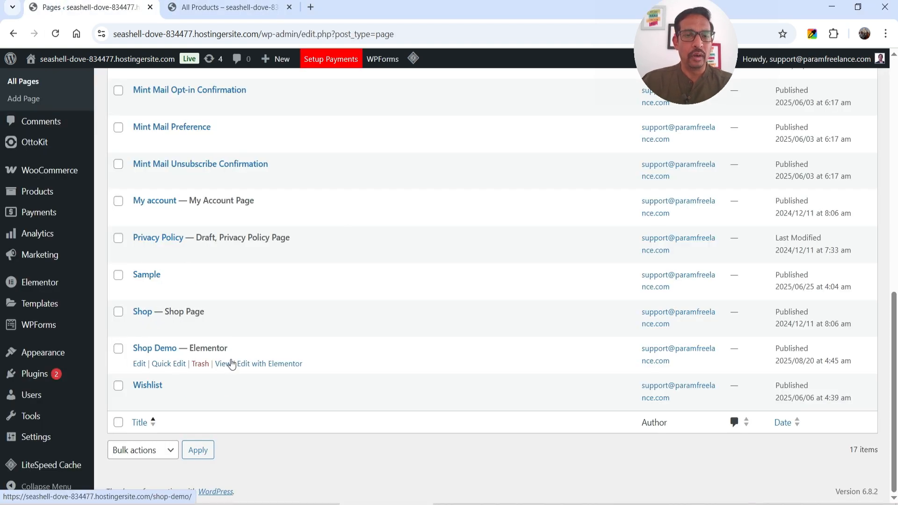
pyautogui.rightClick(266, 365)
pyautogui.click(317, 214)
pyautogui.hotkey('ctrl', 'Tab')
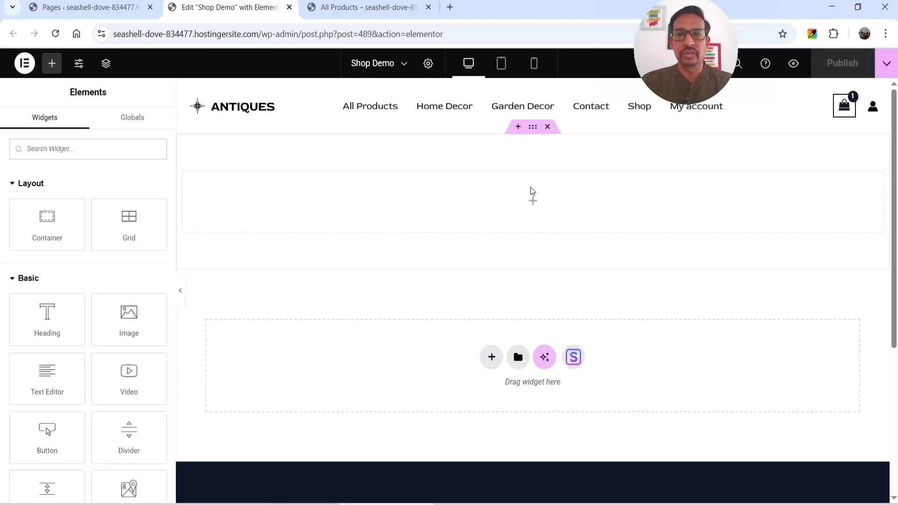
# Add a flexbox container with the Direction Column structure to the empty page
pyautogui.click(491, 232)
pyautogui.click(488, 286)
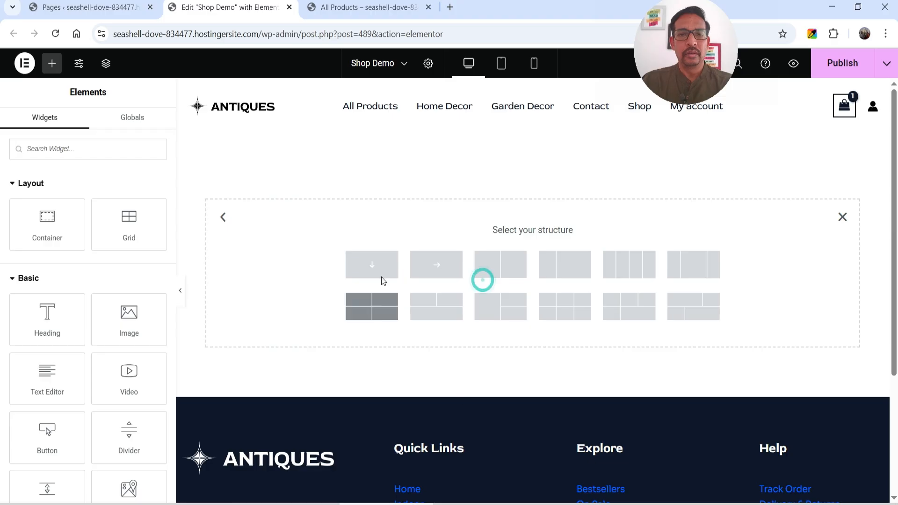
pyautogui.click(371, 262)
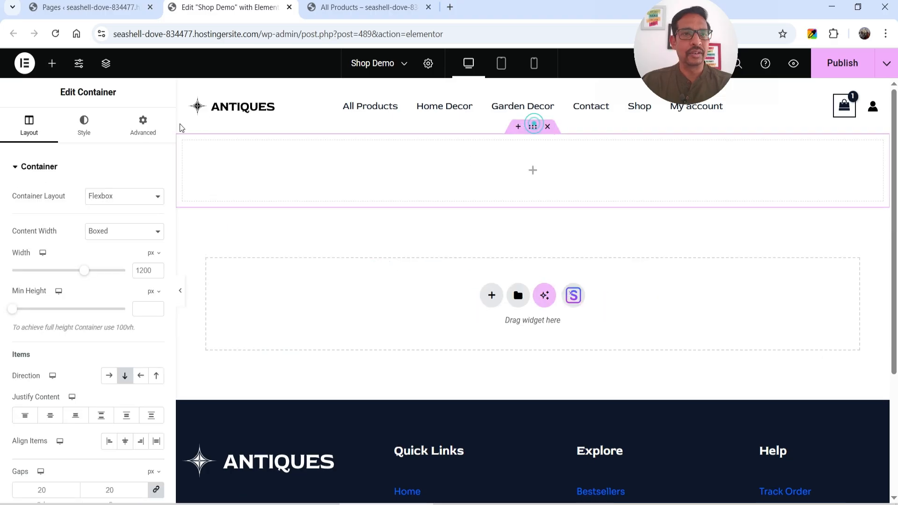
# Unlink the container's padding values and set the top and bottom padding to 60 px
pyautogui.click(143, 122)
pyautogui.click(156, 257)
pyautogui.click(19, 259)
pyautogui.write('6')
pyautogui.click(86, 258)
pyautogui.write('6')
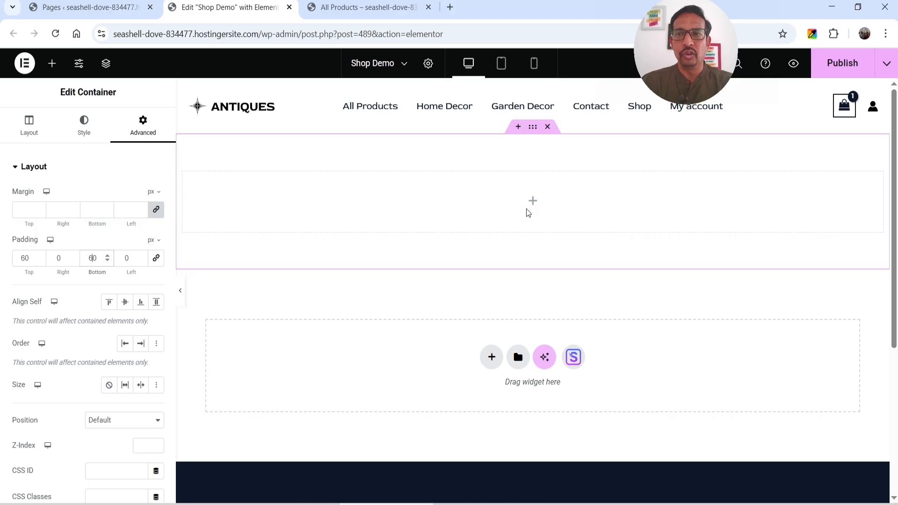
# Find the Loop Grid widget and place it inside the empty container
pyautogui.click(533, 200)
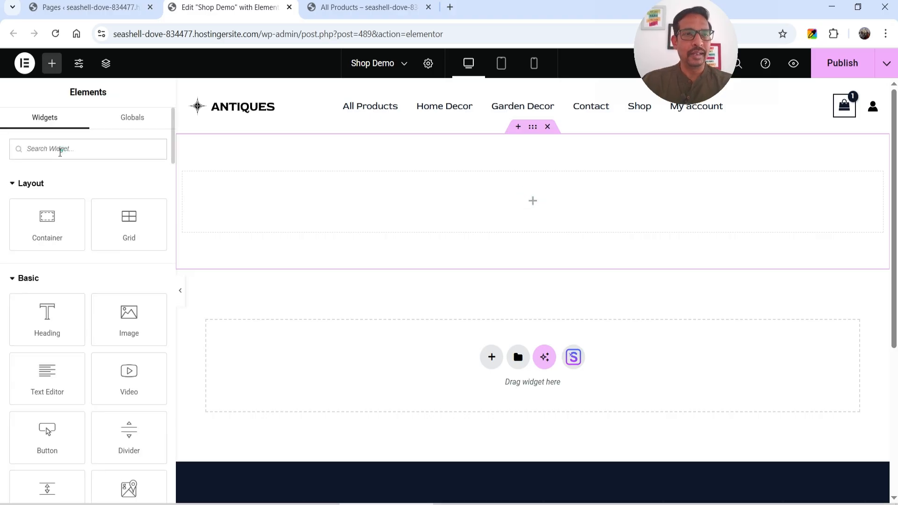
pyautogui.click(59, 149)
pyautogui.write('loop')
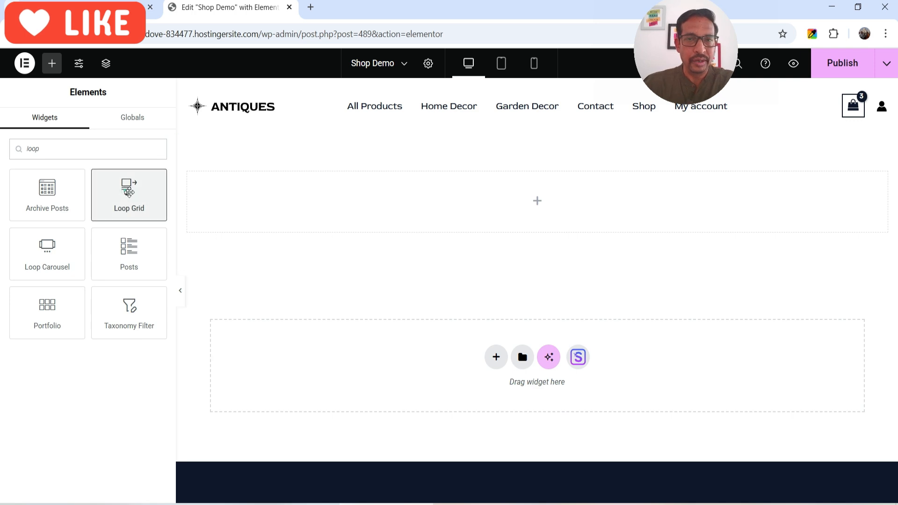
pyautogui.moveTo(129, 192); pyautogui.dragTo(476, 207)
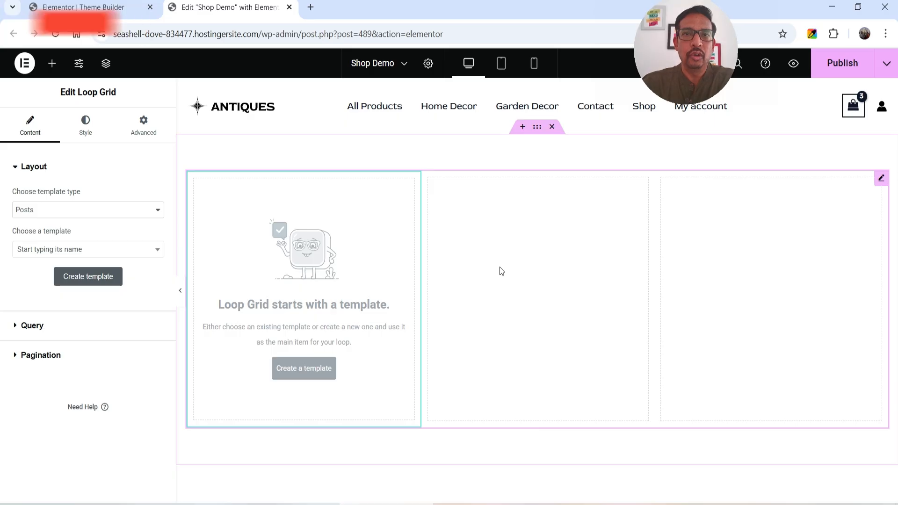
# Set the loop grid's template type to Products and create a new template, saving the page changes
pyautogui.click(44, 209)
pyautogui.click(59, 242)
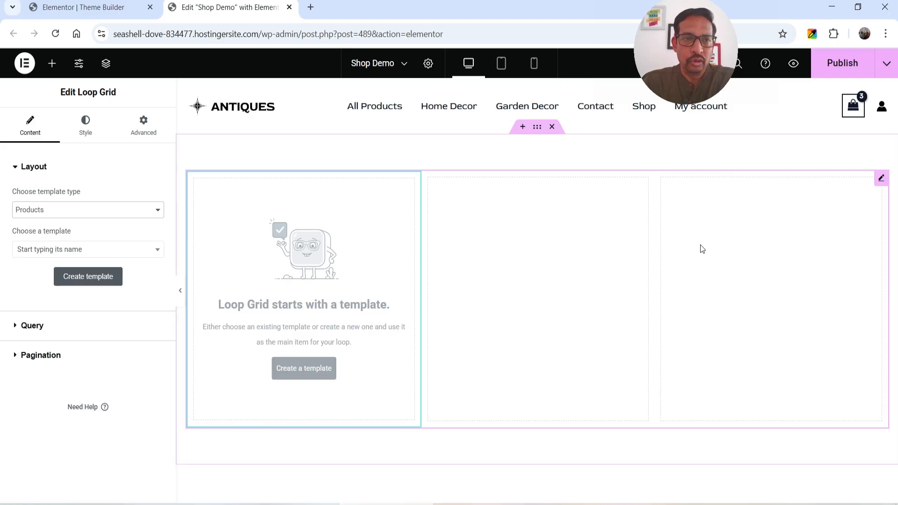
pyautogui.click(97, 284)
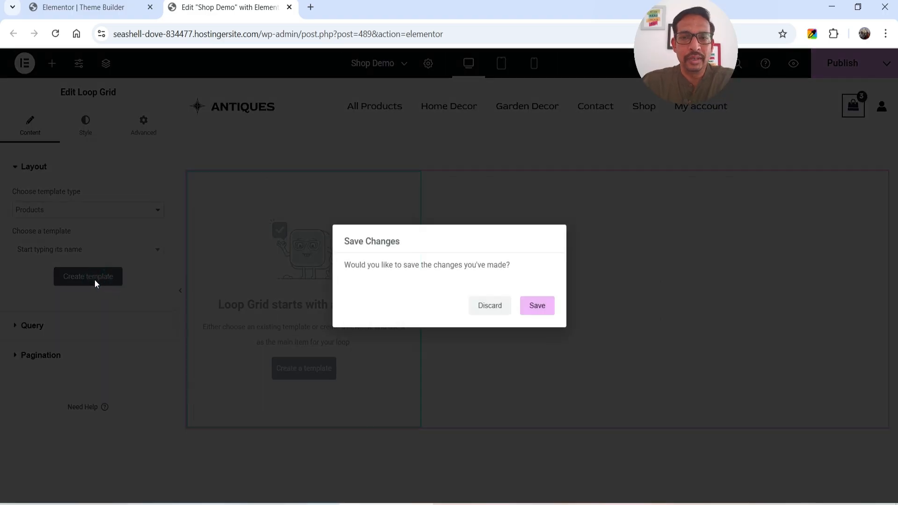
pyautogui.click(539, 308)
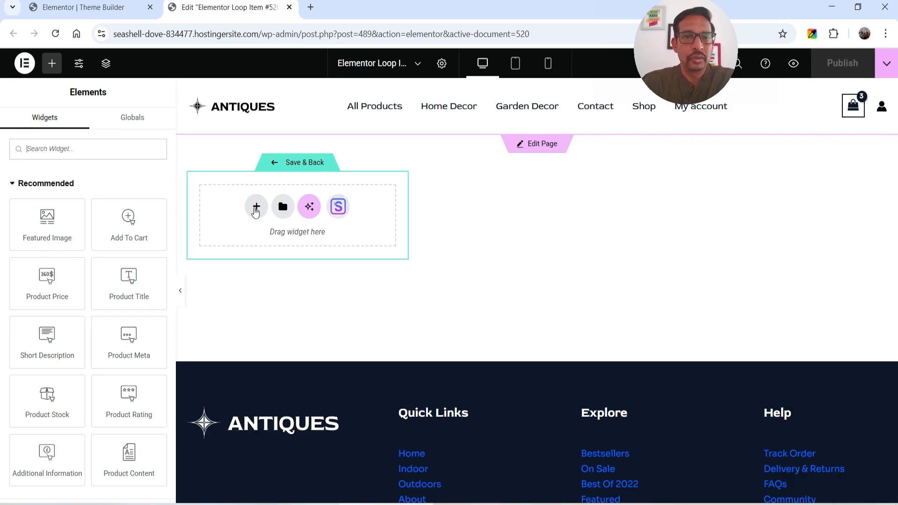
# Retitle the loop item template by replacing "Item #520" with wording that makes it an "Elementor Loop grid for" products
pyautogui.click(441, 63)
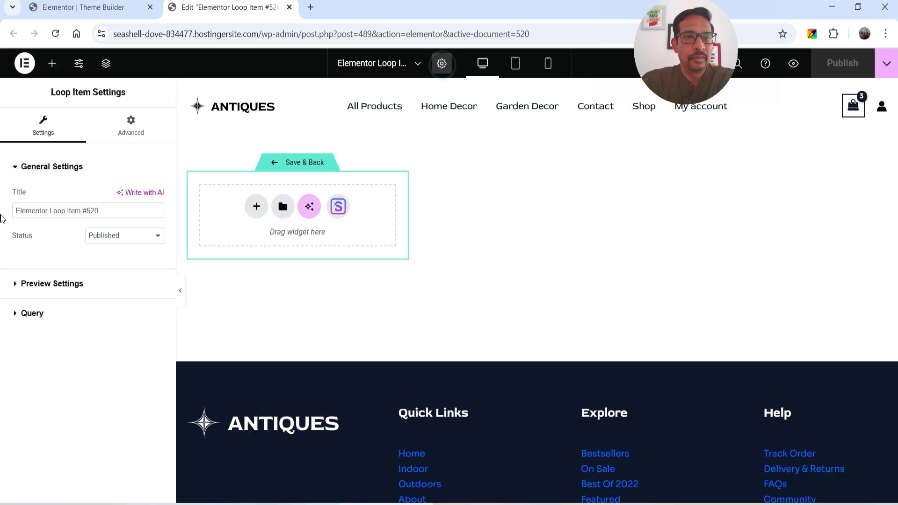
pyautogui.moveTo(67, 210); pyautogui.dragTo(127, 210)
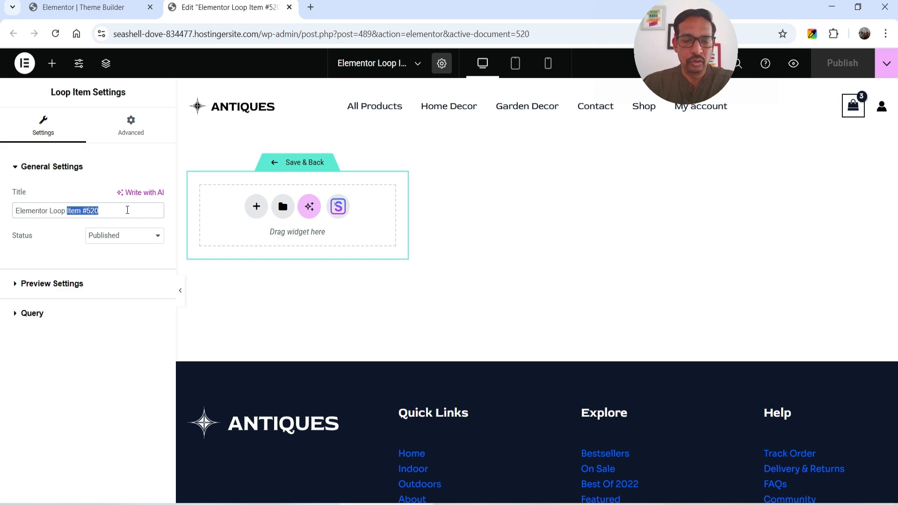
pyautogui.press('BackSpace')
pyautogui.write('grid')
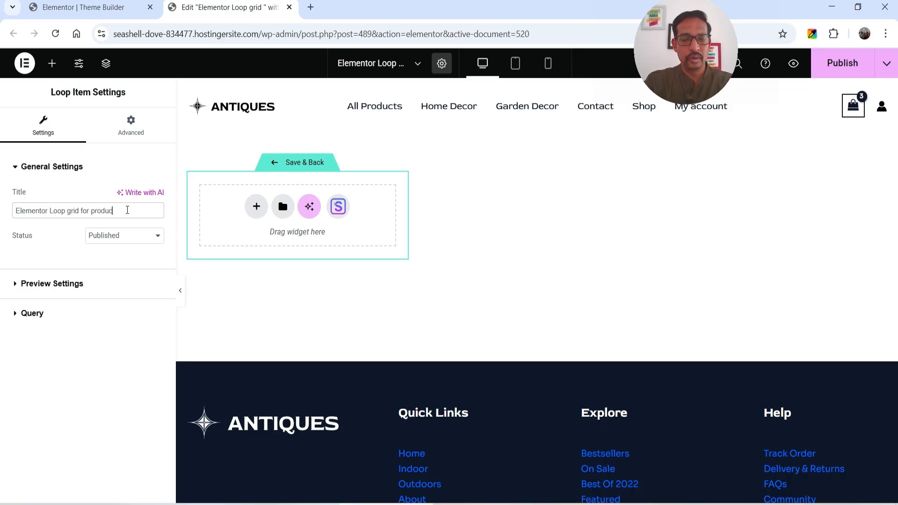
# Set the loop item's preview to the Product type with Rattan Lamp as the sample item, and apply the preview
pyautogui.click(56, 285)
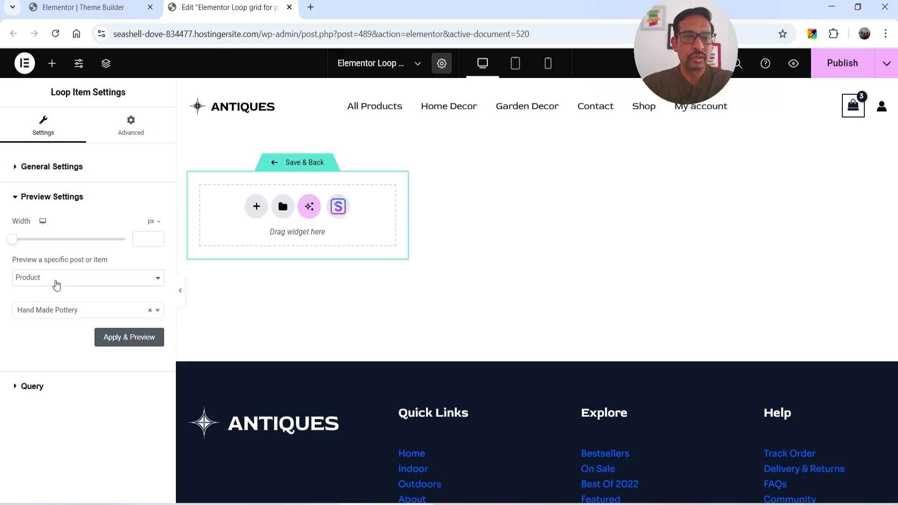
pyautogui.click(57, 283)
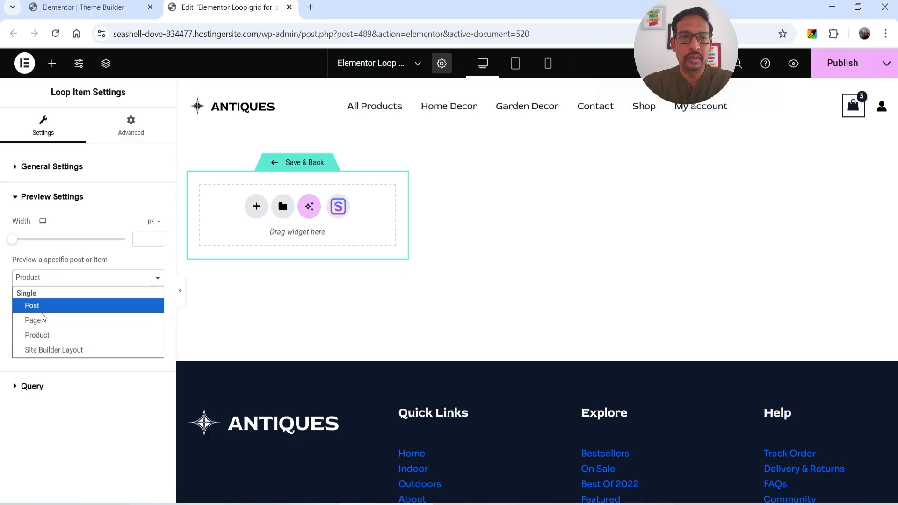
pyautogui.click(40, 335)
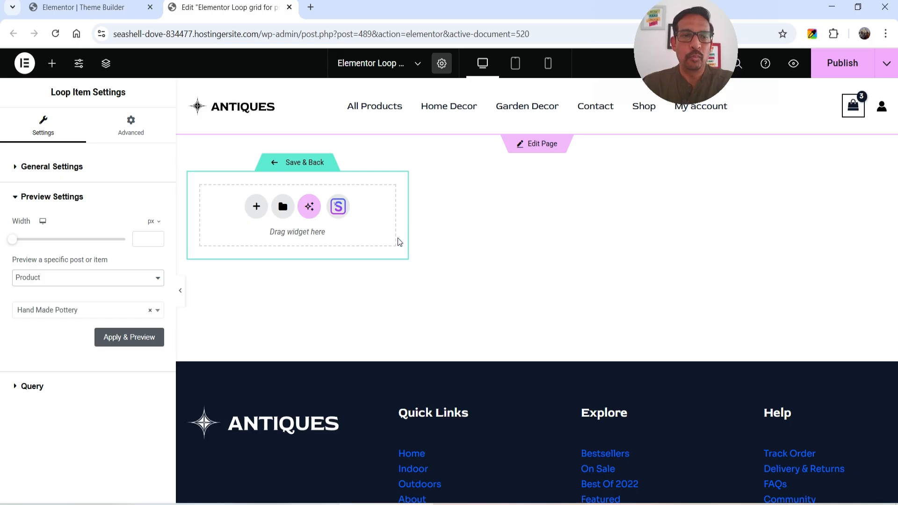
pyautogui.click(46, 310)
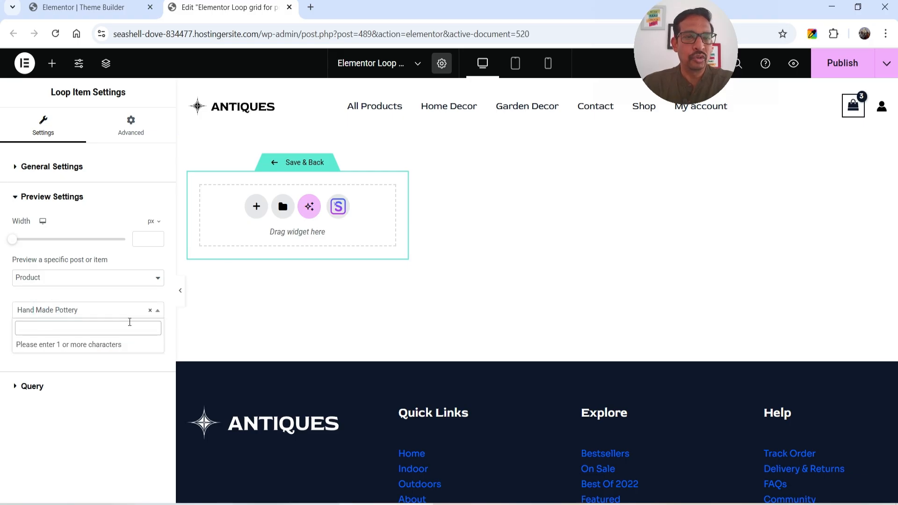
pyautogui.click(150, 310)
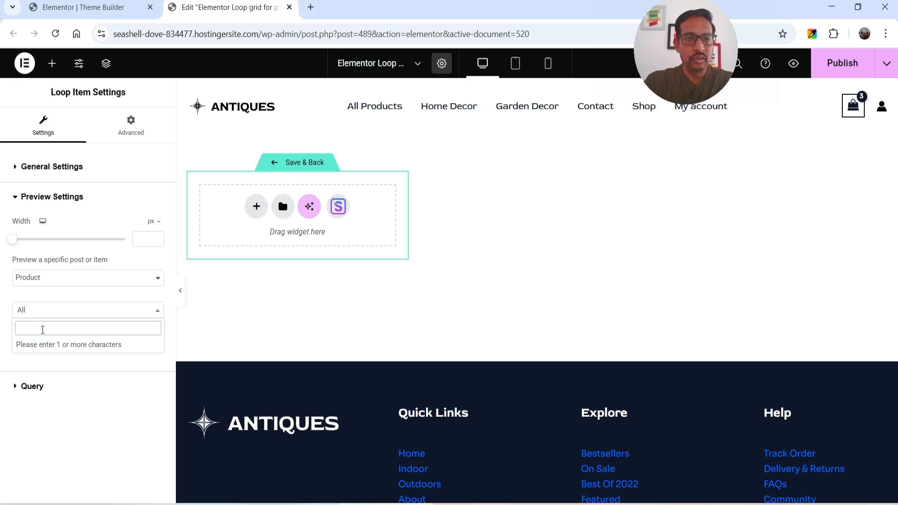
pyautogui.write('lamp')
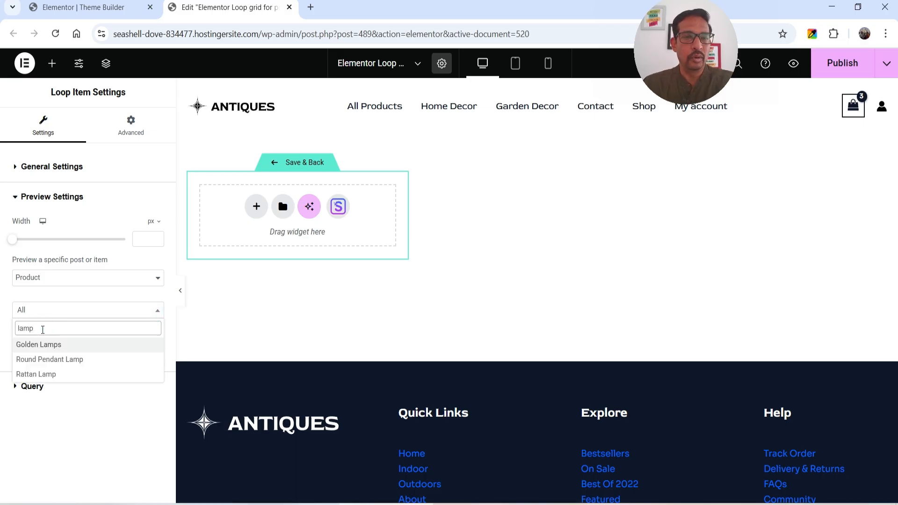
pyautogui.press('Down')
pyautogui.press('Down')
pyautogui.press('Return')
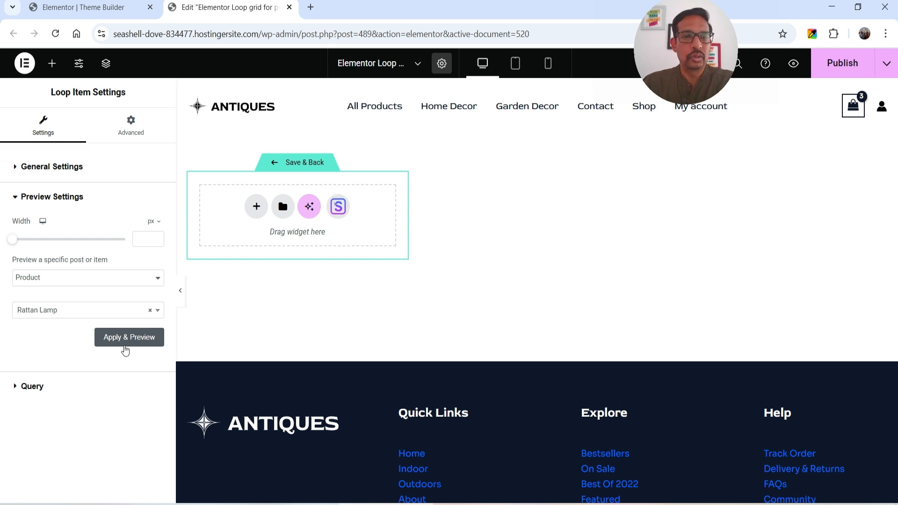
pyautogui.click(127, 339)
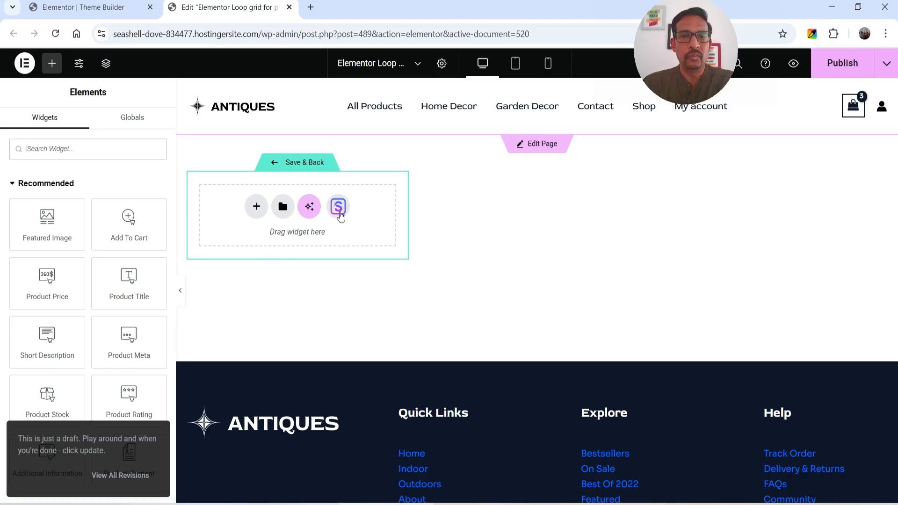
# Add a Direction Column flexbox container to the loop item template and bring up the widgets available for it
pyautogui.click(256, 207)
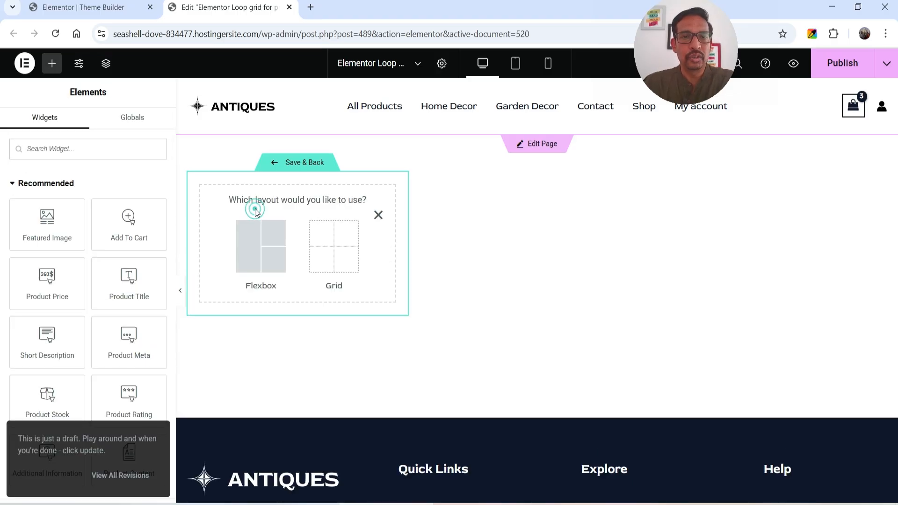
pyautogui.click(250, 245)
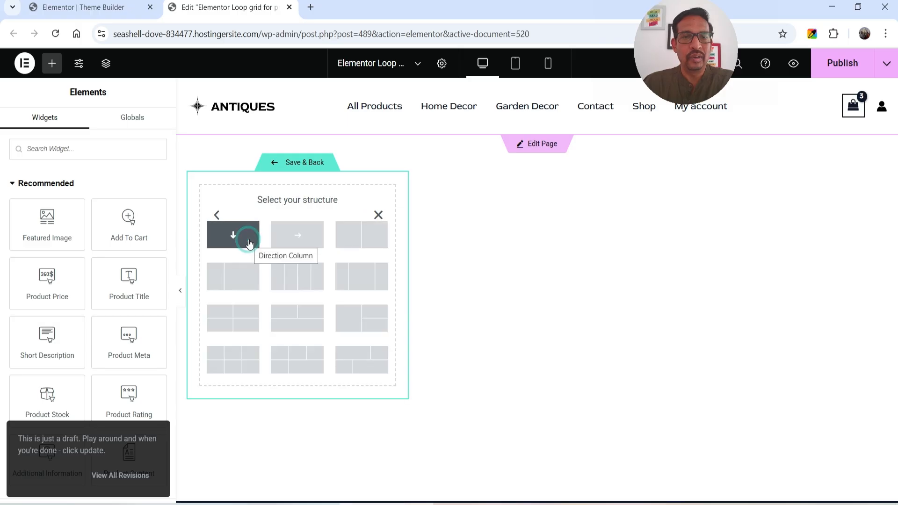
pyautogui.click(236, 236)
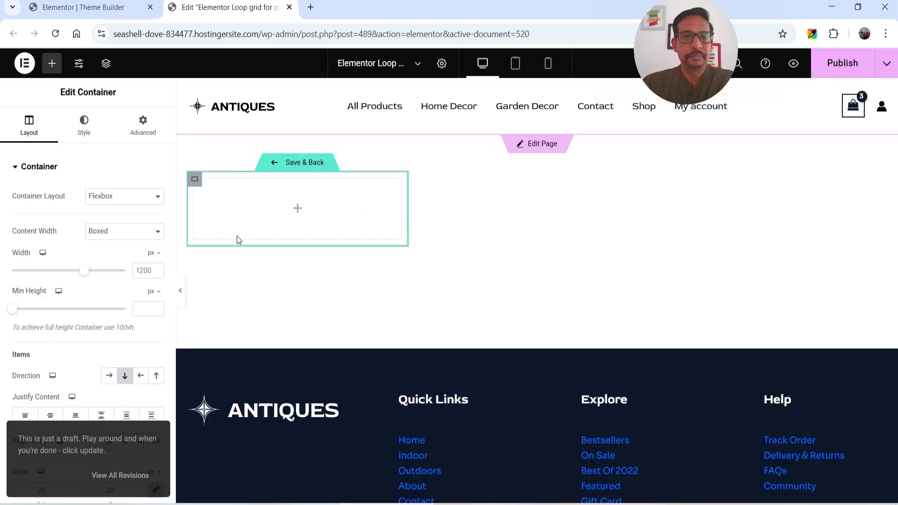
pyautogui.click(297, 210)
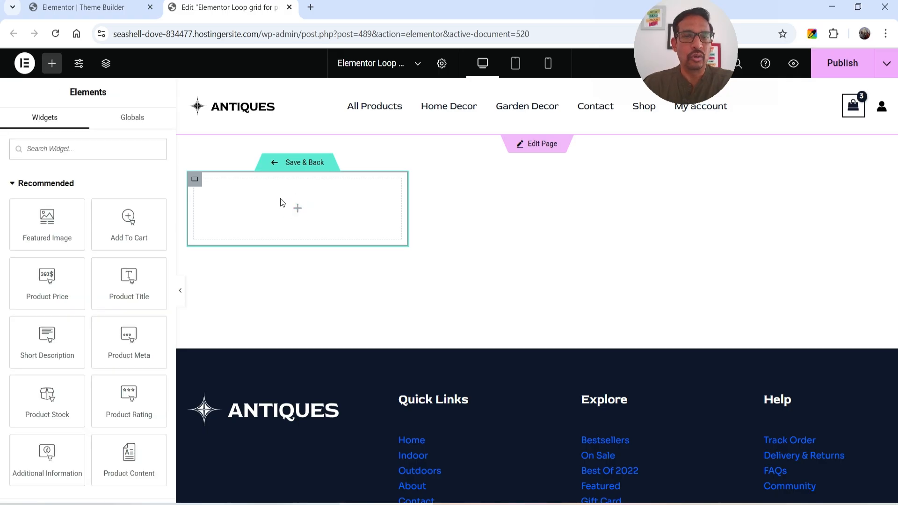
# Add a Product Title widget to the loop item container and center its alignment
pyautogui.moveTo(130, 283); pyautogui.dragTo(357, 253)
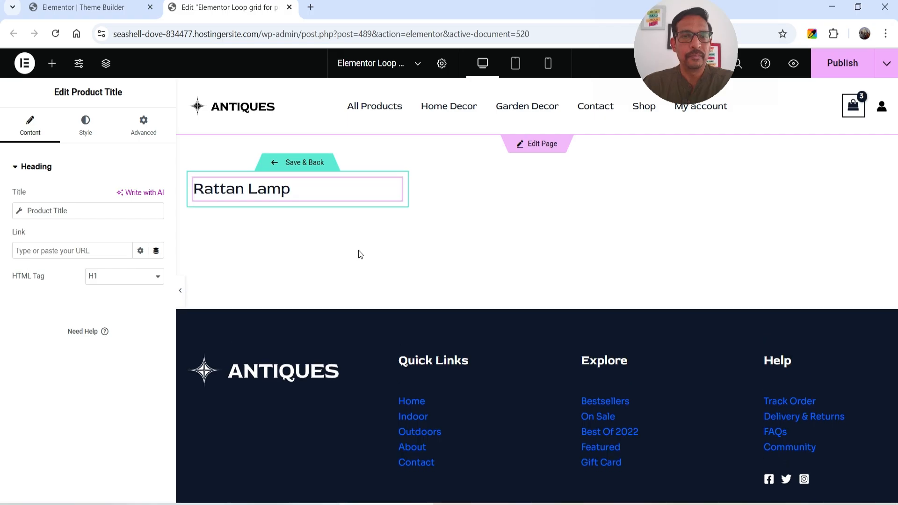
pyautogui.click(83, 121)
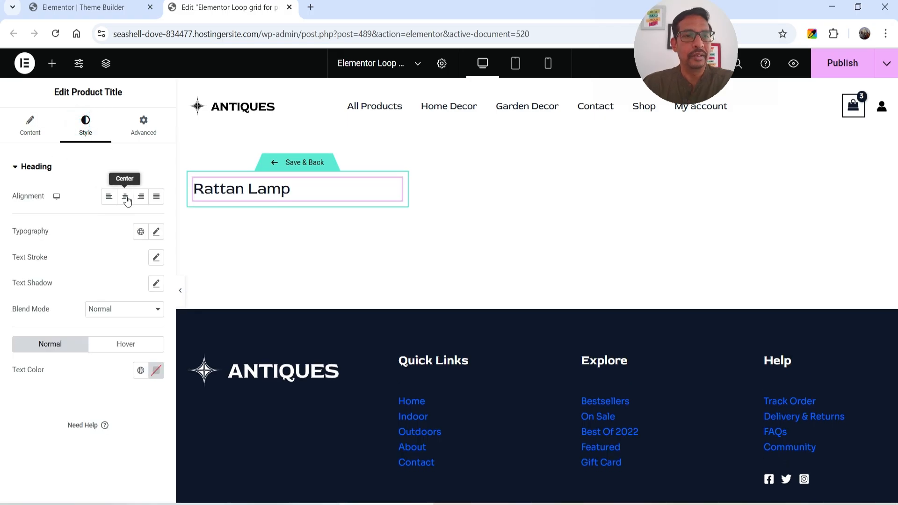
pyautogui.click(125, 196)
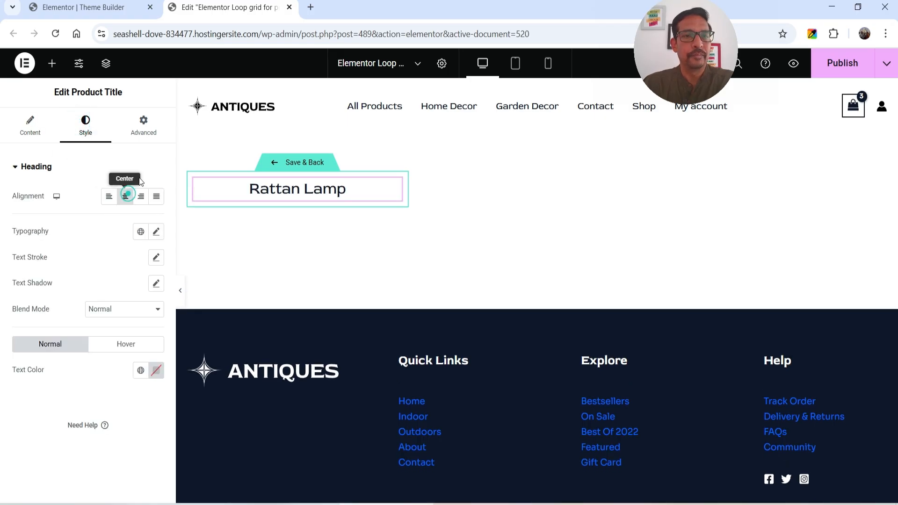
# Add the Featured Image below the product title, followed by a Product Price widget with centered alignment
pyautogui.click(52, 63)
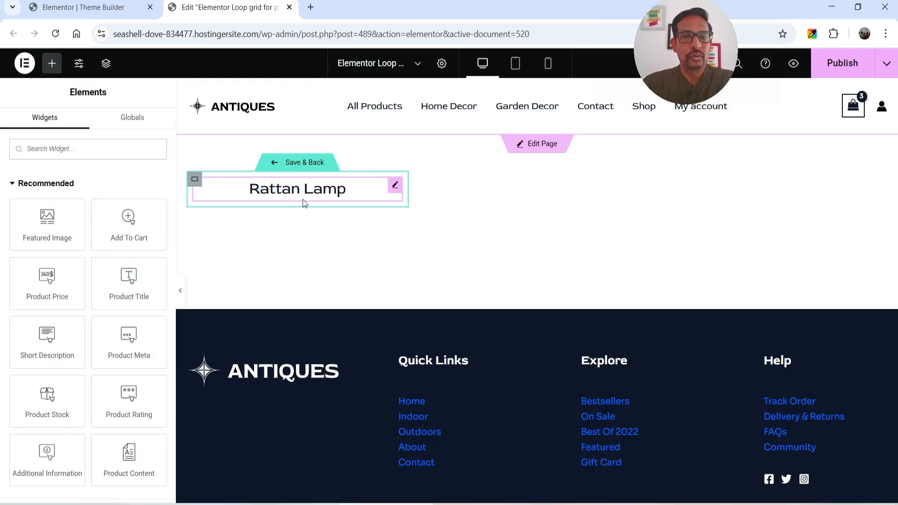
pyautogui.moveTo(32, 228); pyautogui.dragTo(302, 197)
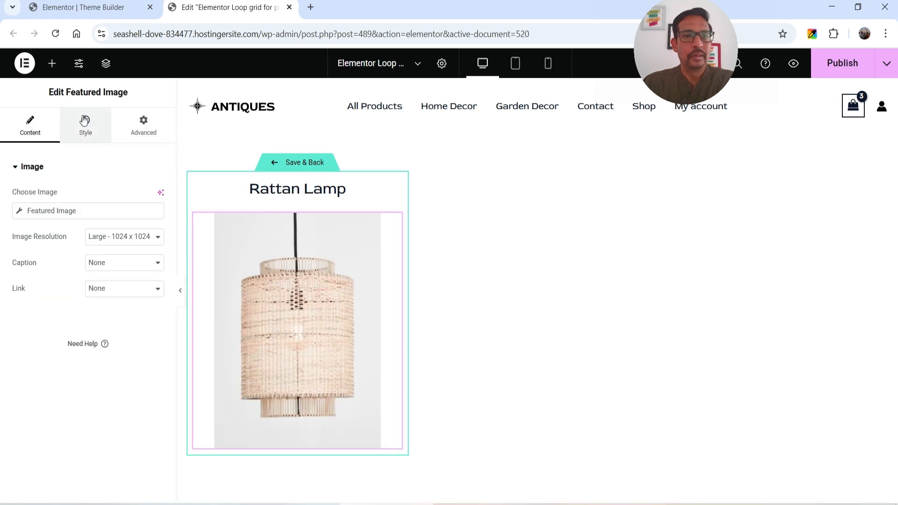
pyautogui.click(50, 65)
pyautogui.moveTo(53, 308); pyautogui.dragTo(312, 416)
pyautogui.moveTo(327, 368); pyautogui.dragTo(326, 363)
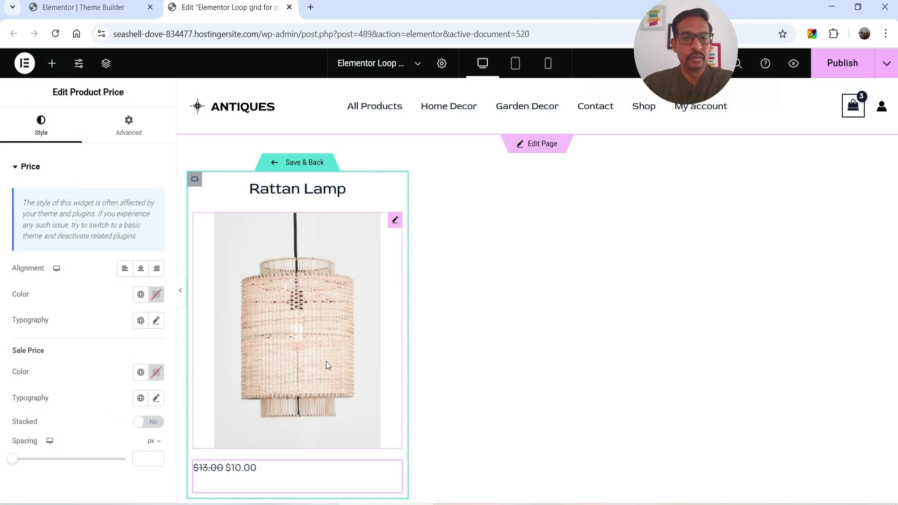
pyautogui.click(141, 270)
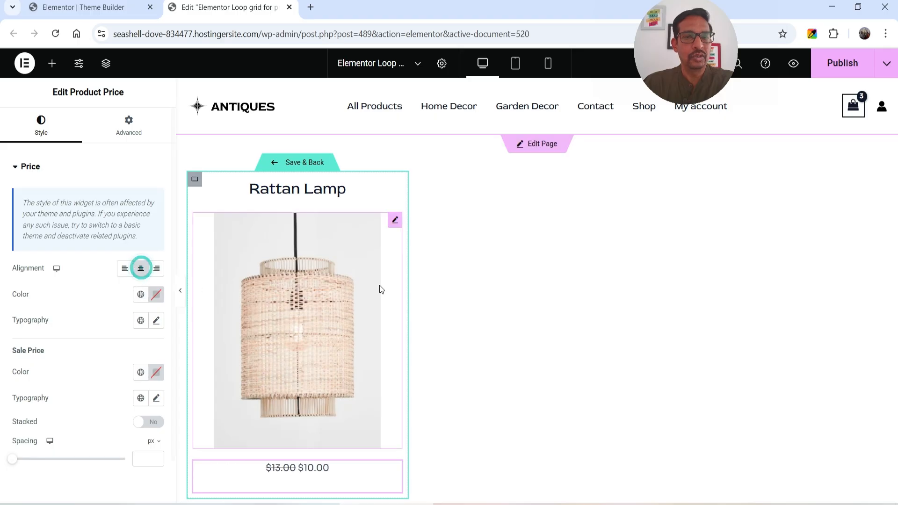
# Apply the global Theme Color 2 to the sale price and enlarge its typography size
pyautogui.click(142, 374)
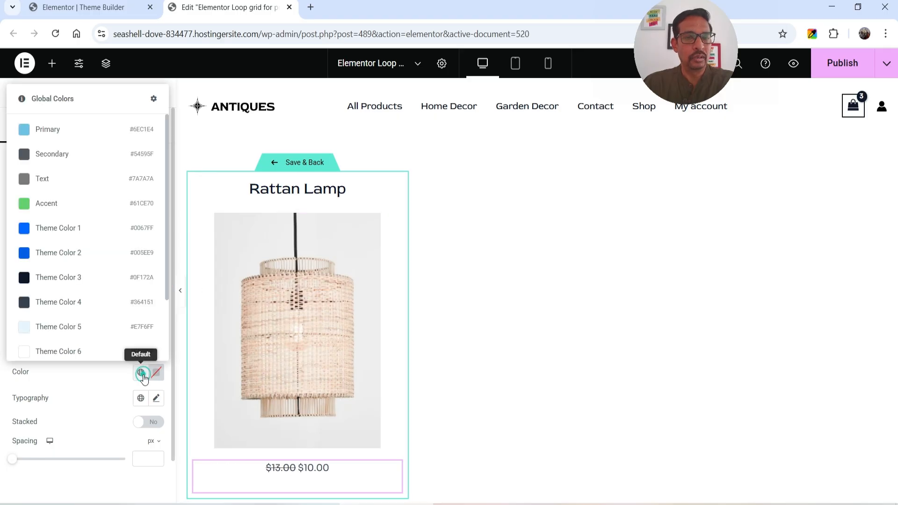
pyautogui.click(48, 252)
pyautogui.click(157, 399)
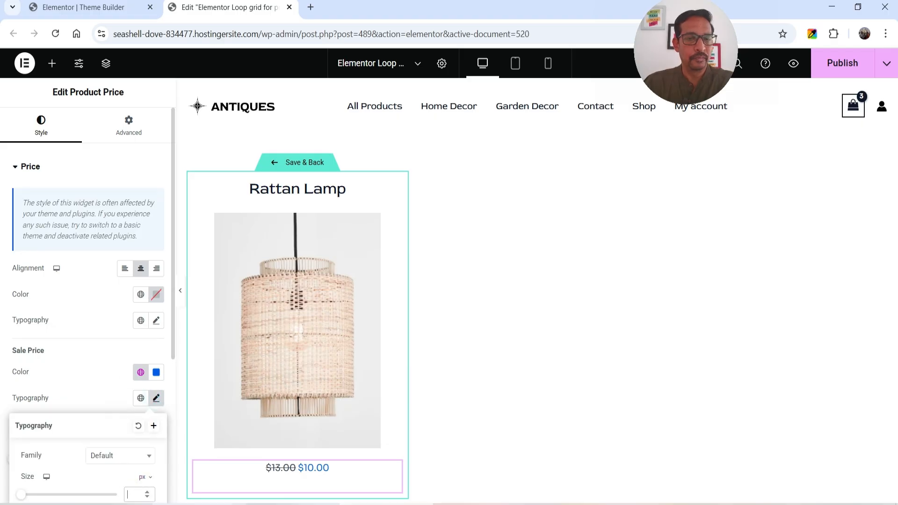
# Add an Add To Cart widget below the price and set the featured image's resolution to Medium - 300 x 300
pyautogui.click(52, 63)
pyautogui.moveTo(123, 220); pyautogui.dragTo(346, 481)
pyautogui.click(366, 378)
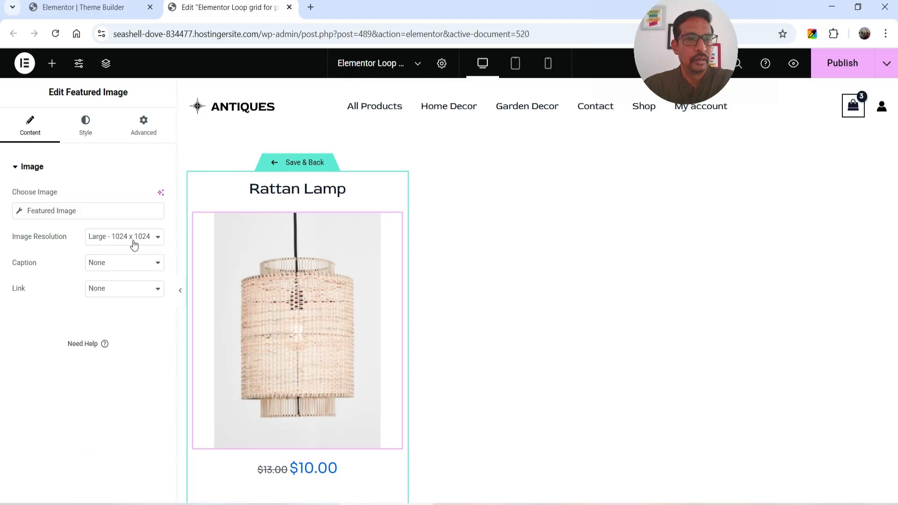
pyautogui.click(134, 244)
pyautogui.click(136, 266)
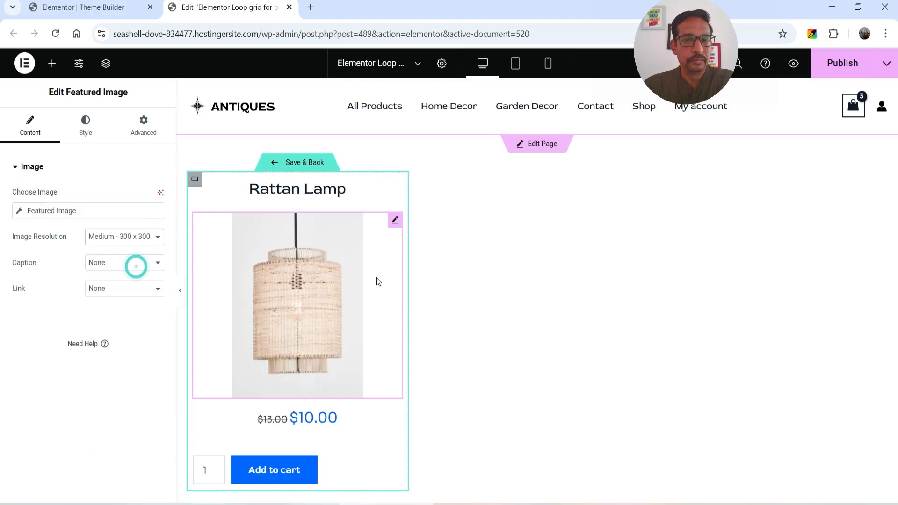
# Center the Add To Cart widget within the loop item using Align Self
pyautogui.click(346, 476)
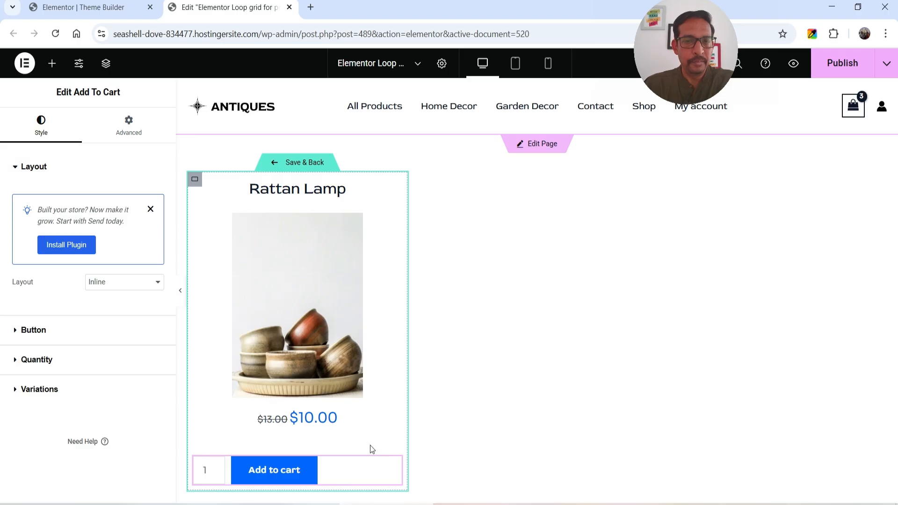
pyautogui.click(129, 125)
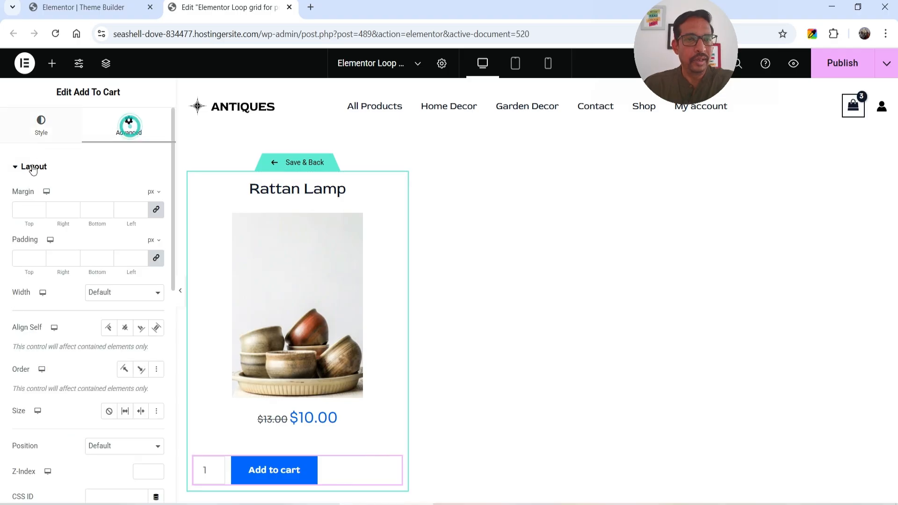
pyautogui.click(128, 333)
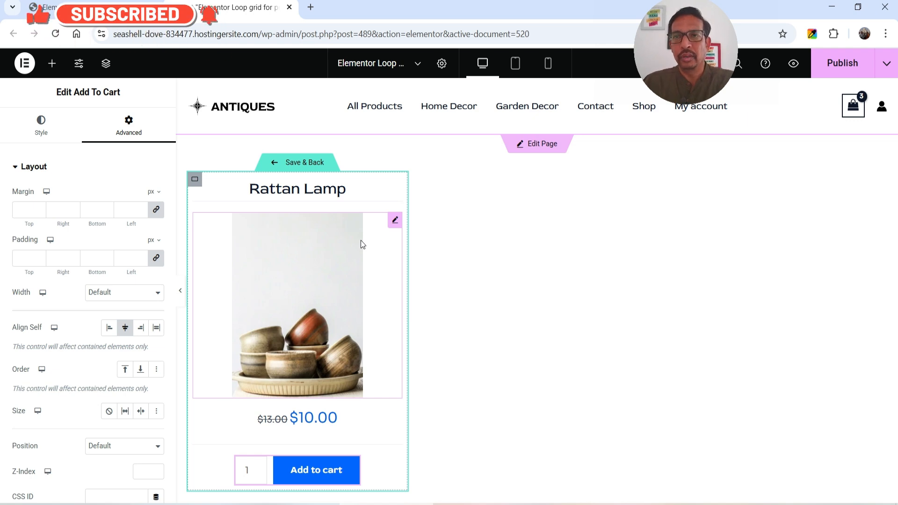
# Insert a container between the price and the Add To Cart widget and set its direction to row
pyautogui.click(52, 63)
pyautogui.scroll(-5, 138, 283)
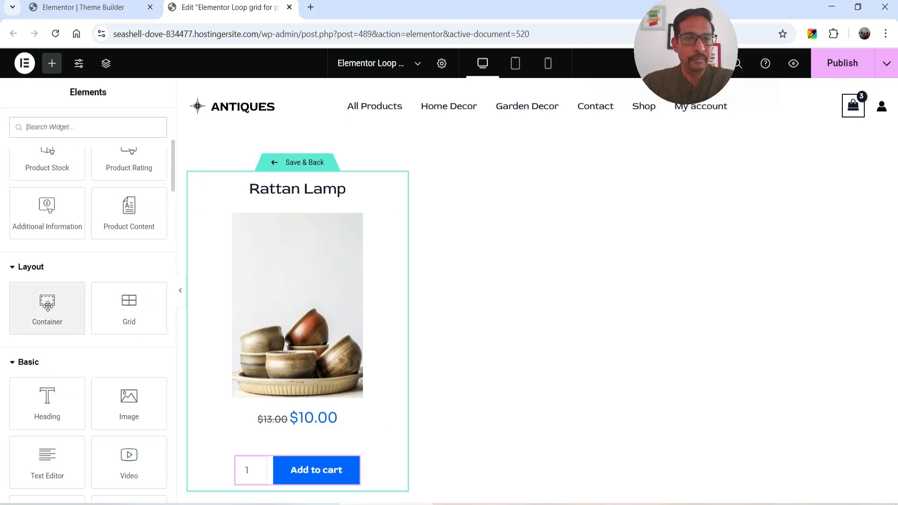
pyautogui.moveTo(45, 301); pyautogui.dragTo(256, 431)
pyautogui.click(109, 376)
# Nest an empty container inside the new row container below the price
pyautogui.click(297, 466)
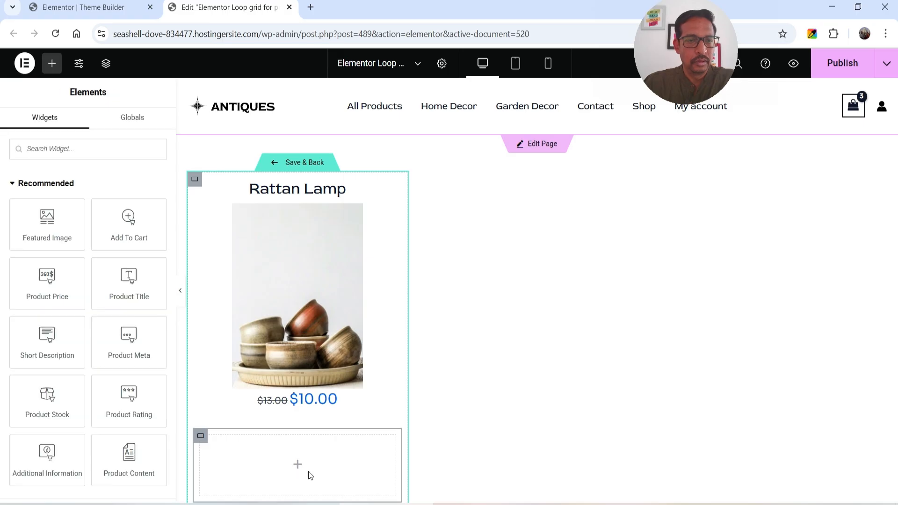
pyautogui.scroll(-5, 47, 233)
pyautogui.moveTo(43, 255); pyautogui.dragTo(286, 477)
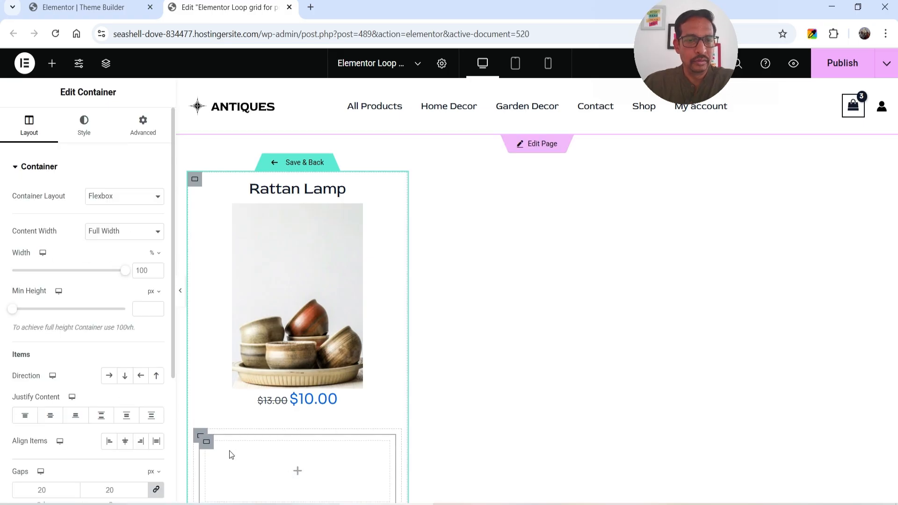
# Duplicate the nested container to form two columns and shrink the first to a narrow column
pyautogui.rightClick(205, 444)
pyautogui.click(252, 251)
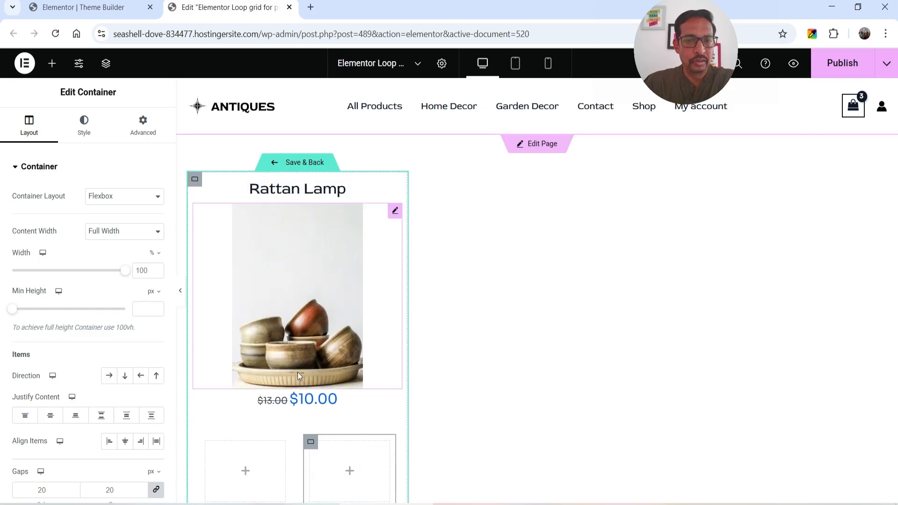
pyautogui.moveTo(291, 460); pyautogui.dragTo(244, 459)
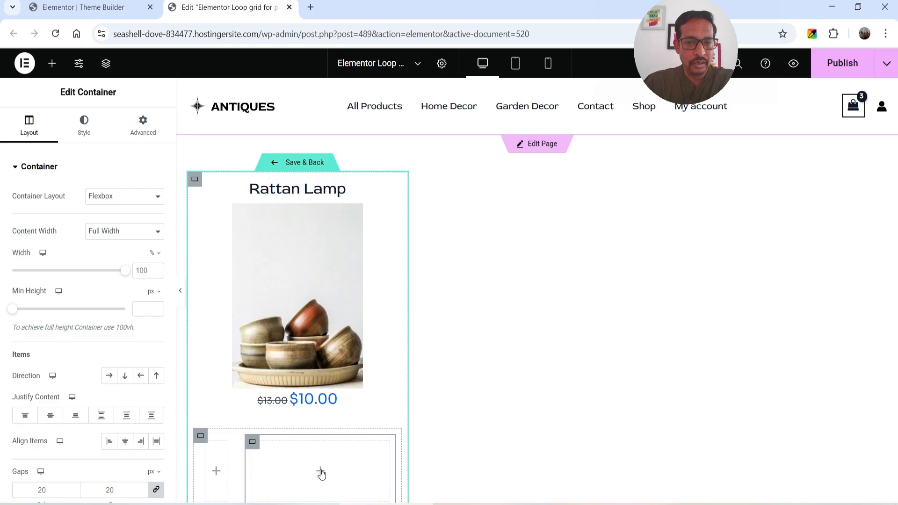
# Place an Add To Cart widget in the wide column and an Icon widget in the narrow column
pyautogui.click(321, 470)
pyautogui.moveTo(139, 237); pyautogui.dragTo(342, 479)
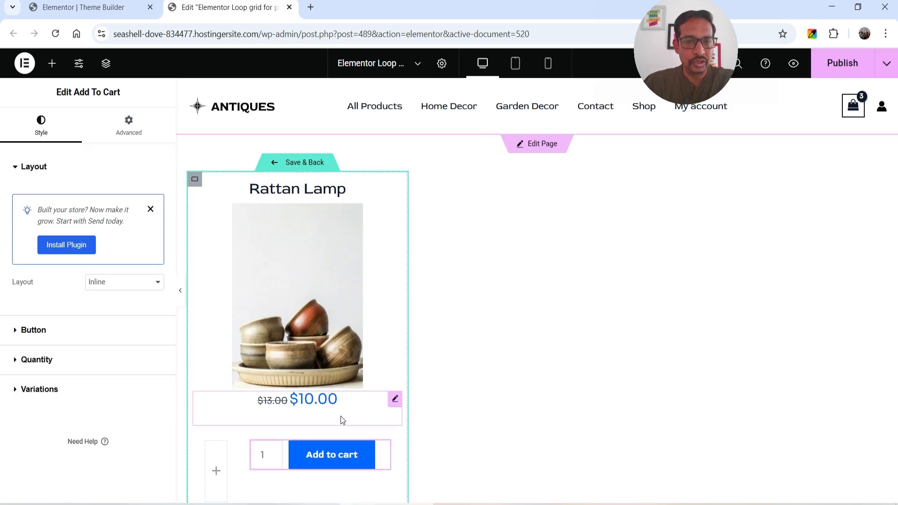
pyautogui.click(216, 472)
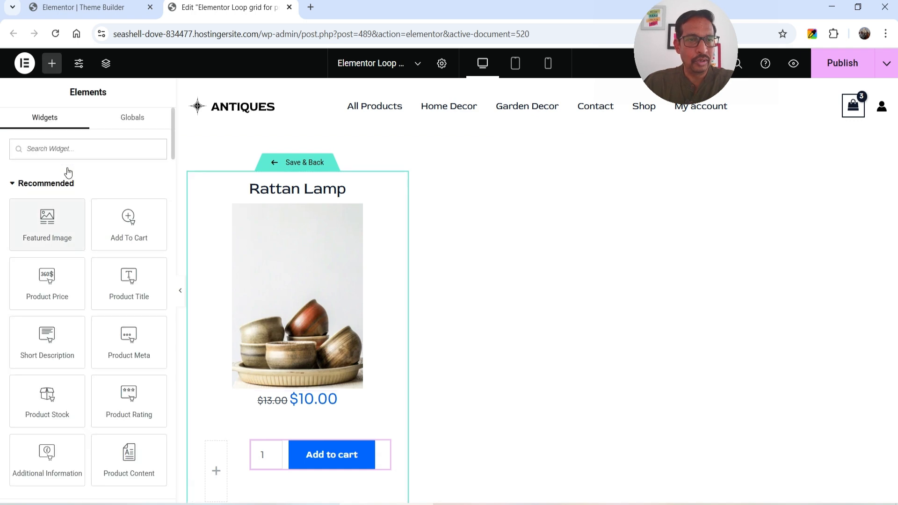
pyautogui.click(65, 149)
pyautogui.write('icon')
pyautogui.moveTo(70, 176); pyautogui.dragTo(218, 463)
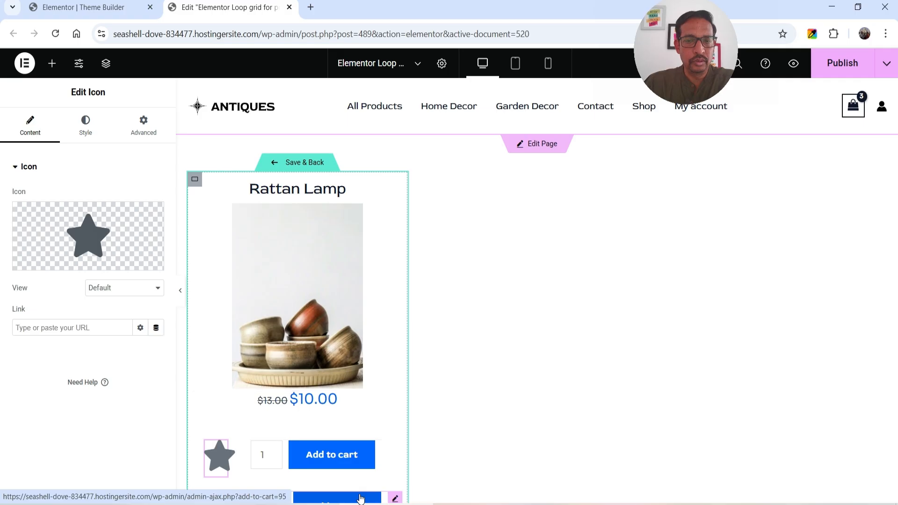
# Delete the original Add To Cart widget below the two-column row
pyautogui.rightClick(393, 495)
pyautogui.click(398, 489)
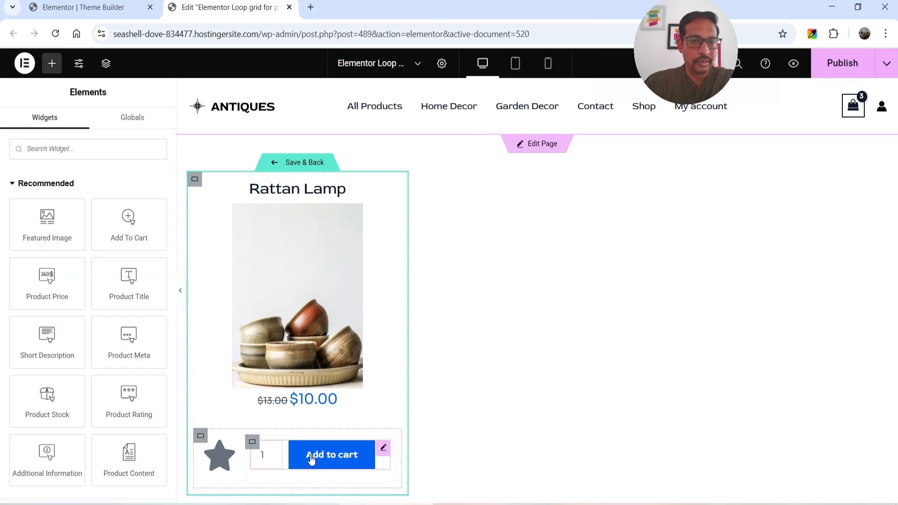
# Replace the star icon beside Add To Cart with the outlined Eye icon from the icon library
pyautogui.click(216, 468)
pyautogui.click(69, 238)
pyautogui.write('eye')
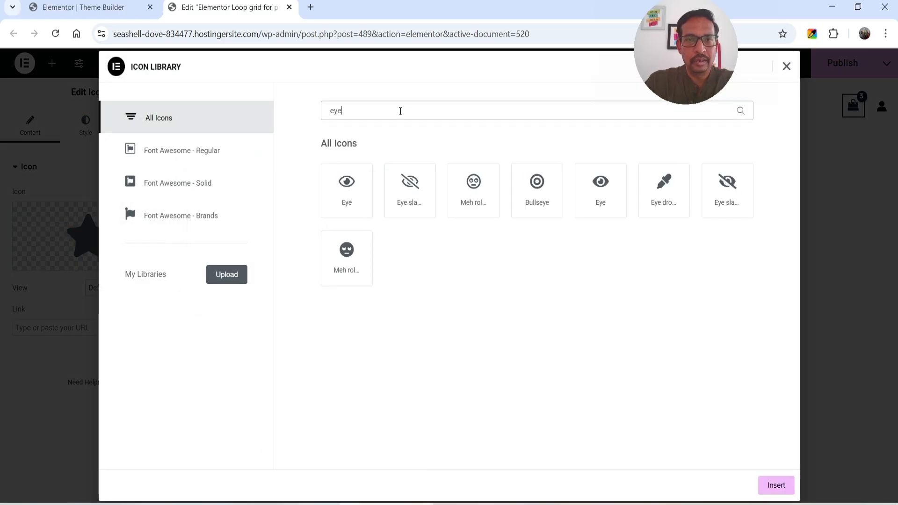
pyautogui.click(349, 199)
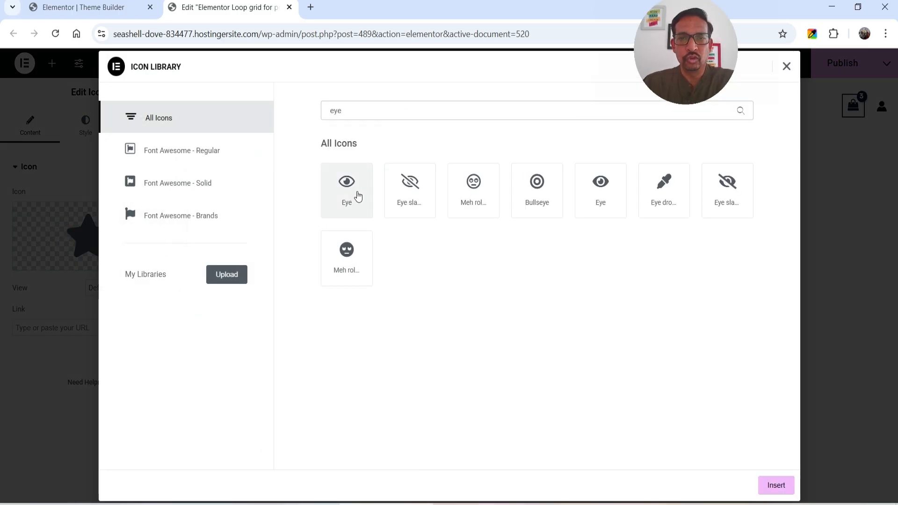
pyautogui.click(774, 485)
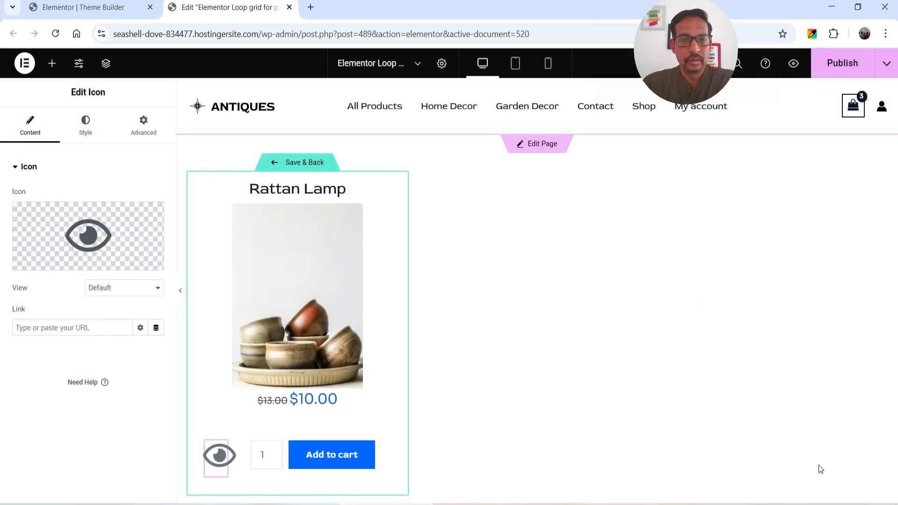
# Set the eye icon's primary color to a blue global color
pyautogui.click(85, 123)
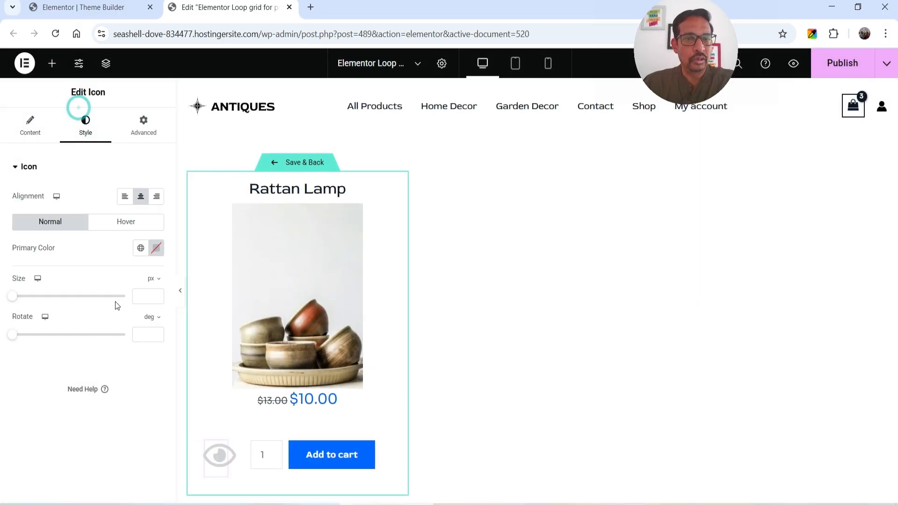
pyautogui.click(141, 249)
pyautogui.click(63, 427)
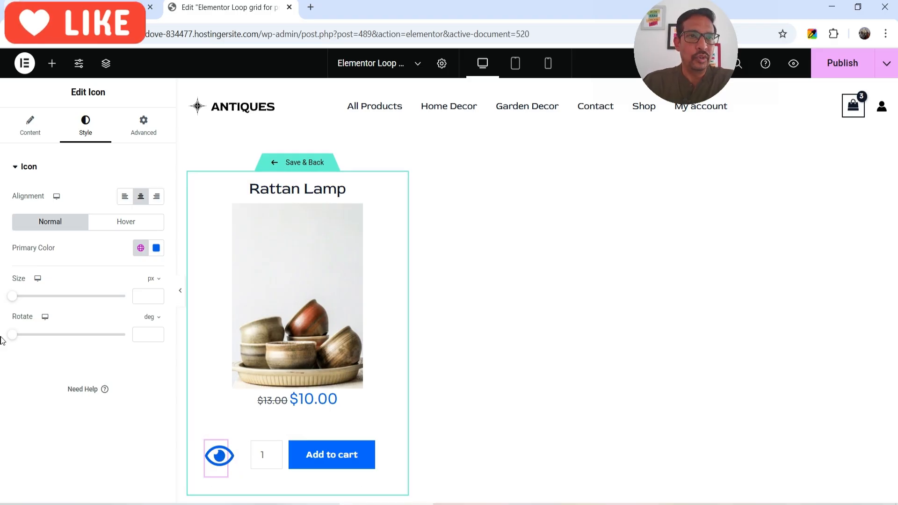
# Add an Off-Canvas widget below the icon and cart row, and center its horizontal and vertical position
pyautogui.click(52, 63)
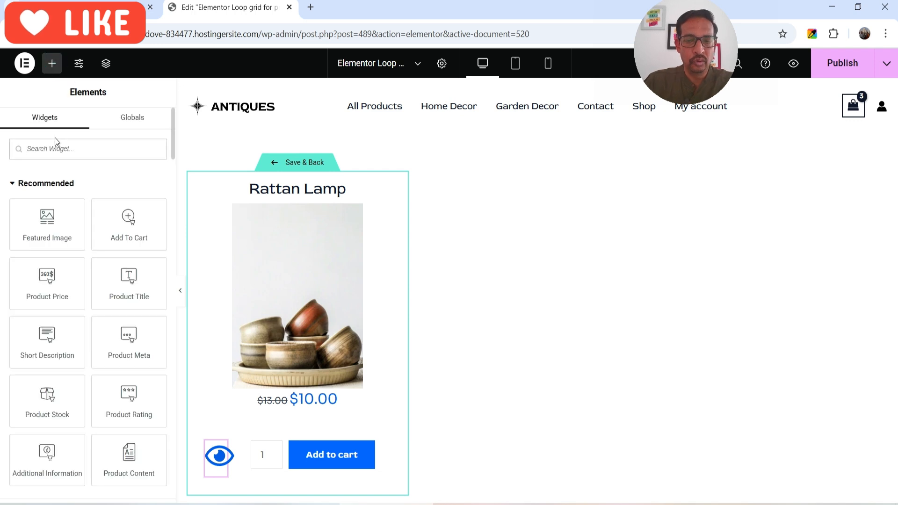
pyautogui.write('off')
pyautogui.moveTo(47, 194); pyautogui.dragTo(283, 491)
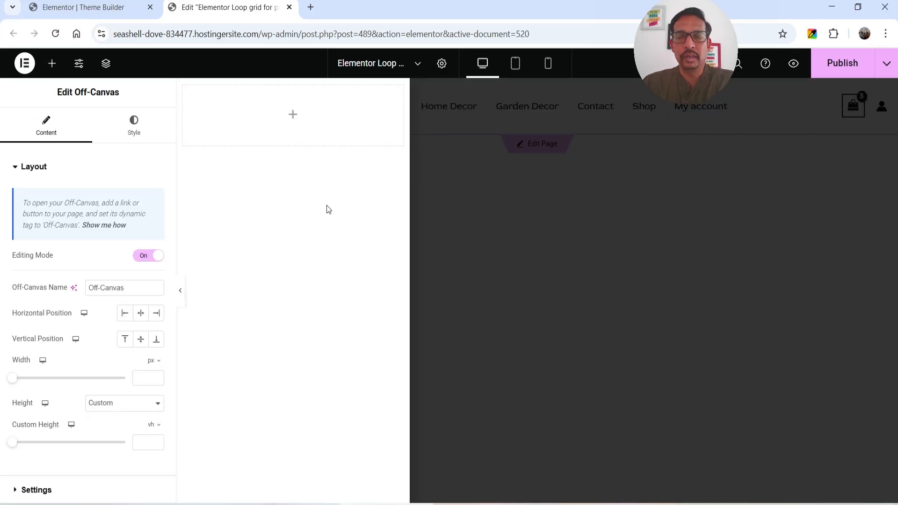
pyautogui.click(140, 313)
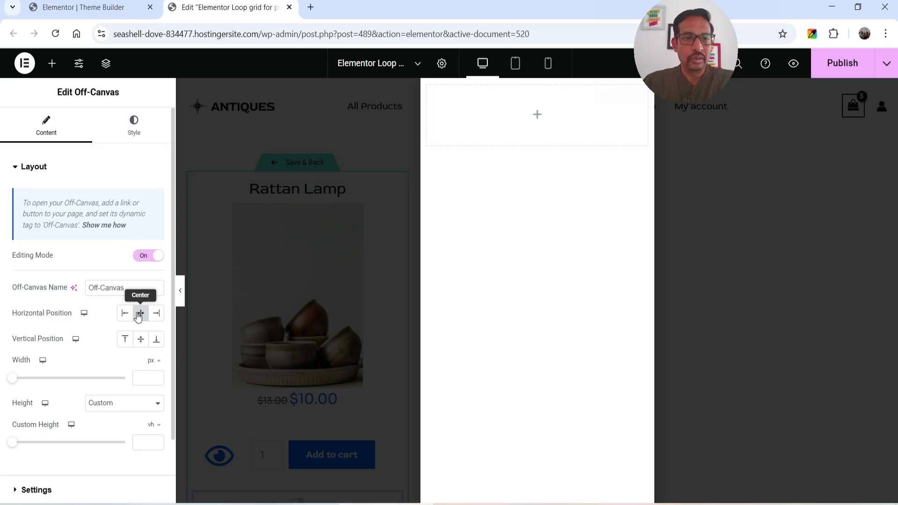
pyautogui.click(140, 344)
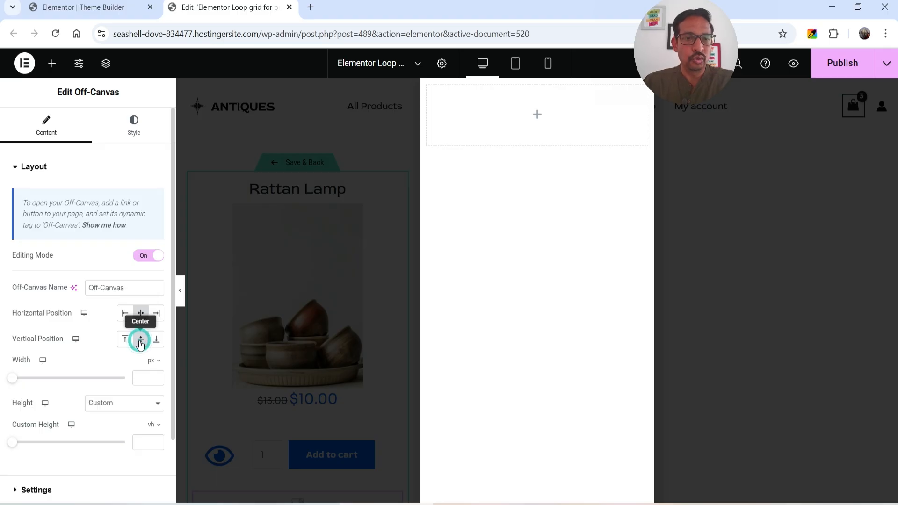
# Set the off-canvas width to 80% and its height to Fit To Content
pyautogui.click(151, 360)
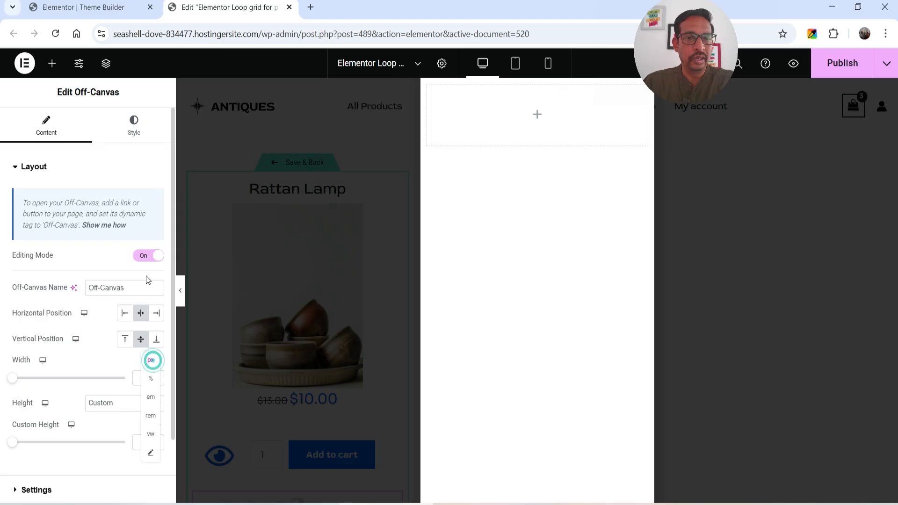
pyautogui.click(151, 379)
pyautogui.click(140, 378)
pyautogui.write('80')
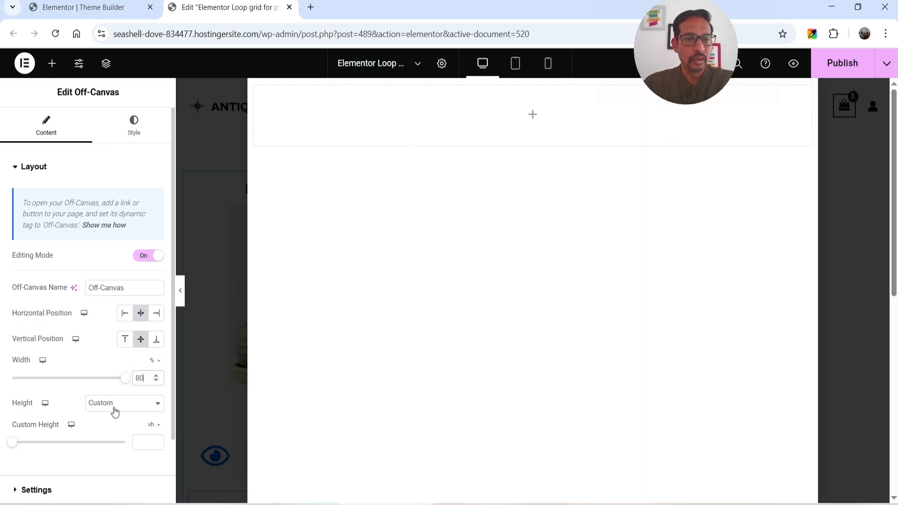
pyautogui.click(115, 411)
pyautogui.click(114, 418)
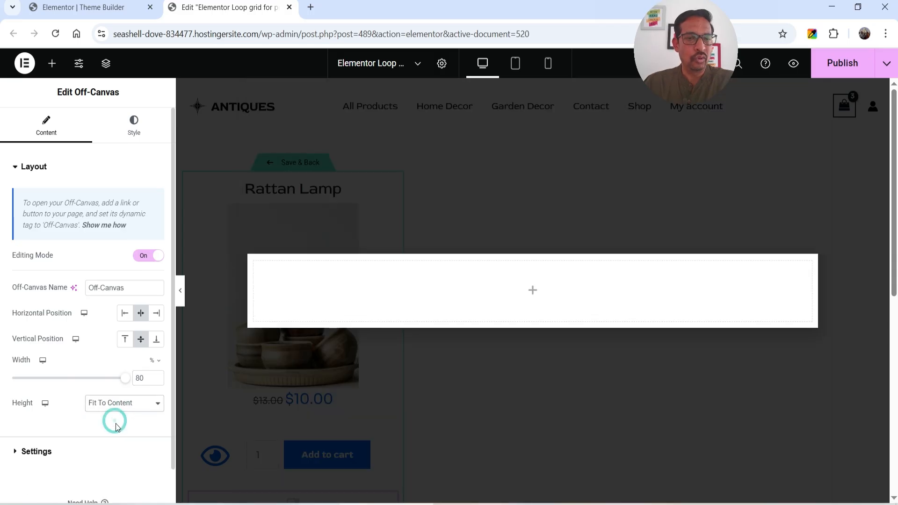
# Set the off-canvas entrance animation to Zoom In and its exit animation to Fade Out
pyautogui.click(66, 450)
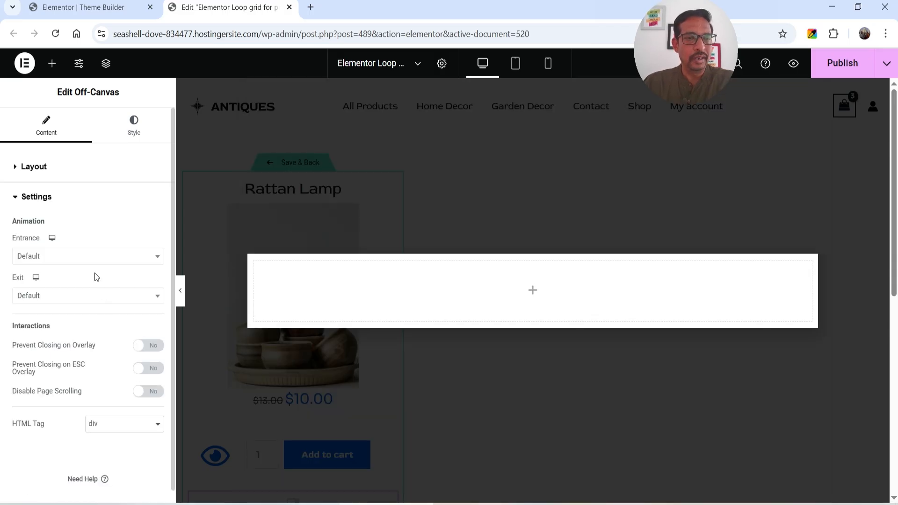
pyautogui.click(37, 257)
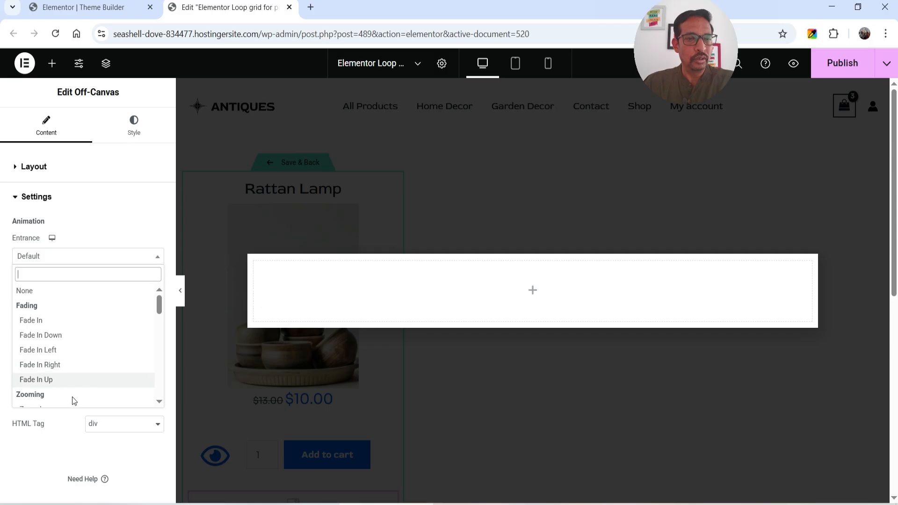
pyautogui.scroll(-2, 100, 351)
pyautogui.click(64, 352)
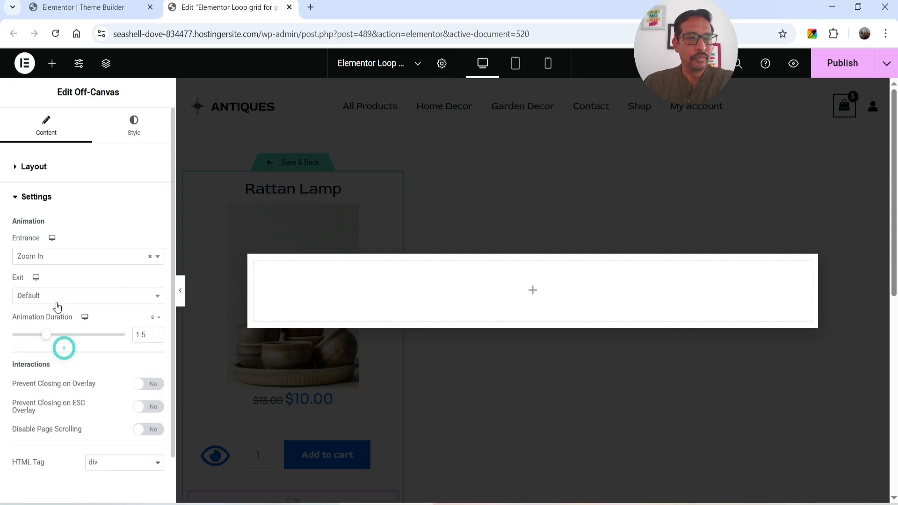
pyautogui.click(54, 296)
pyautogui.click(55, 361)
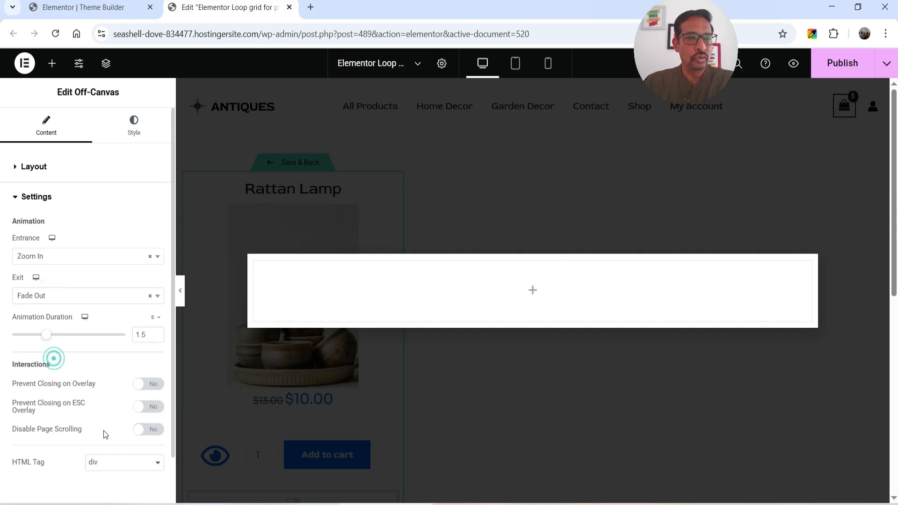
# Set the off-canvas animation duration to 1 s and enable Disable Page Scrolling
pyautogui.scroll(-1, 94, 333)
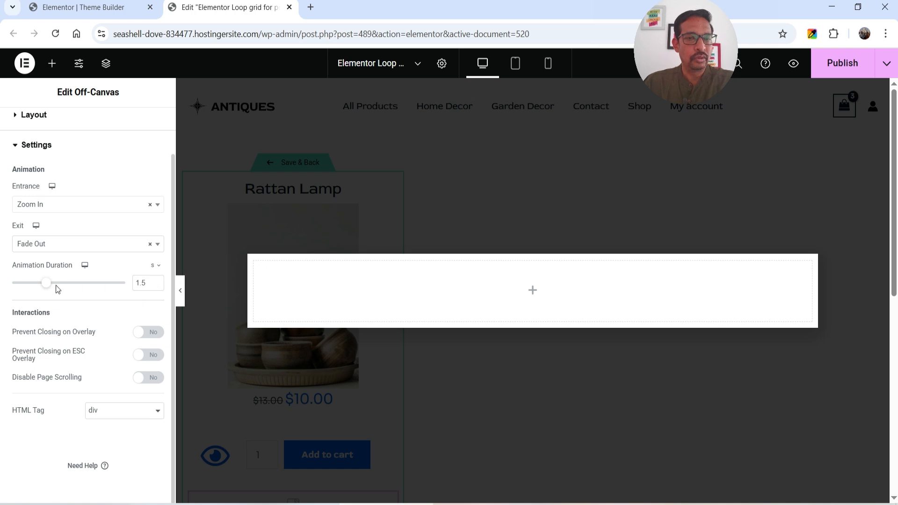
pyautogui.moveTo(42, 287); pyautogui.dragTo(35, 288)
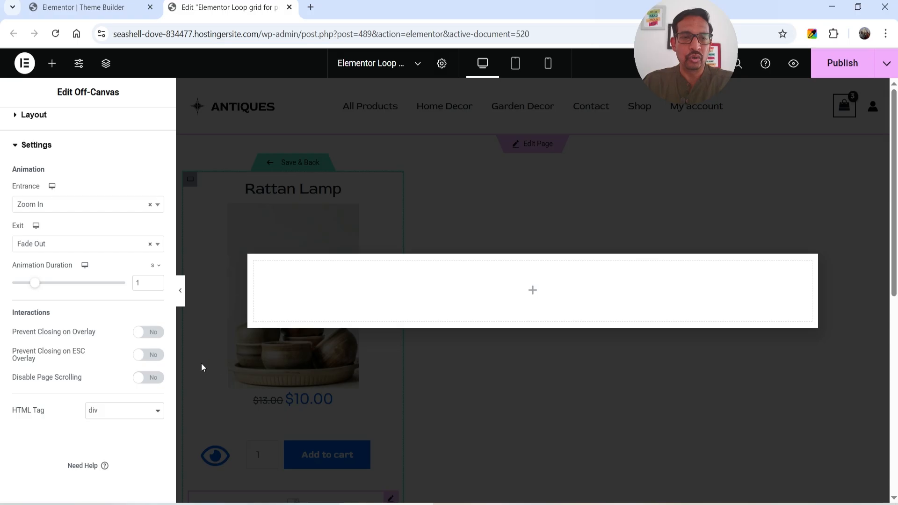
pyautogui.click(146, 381)
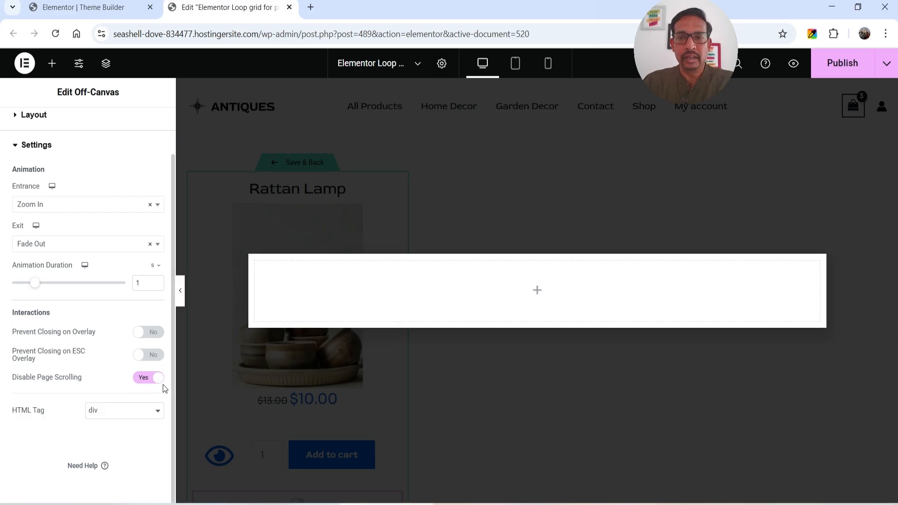
# Set the direction of the off-canvas's inner container to a left-to-right row
pyautogui.click(537, 291)
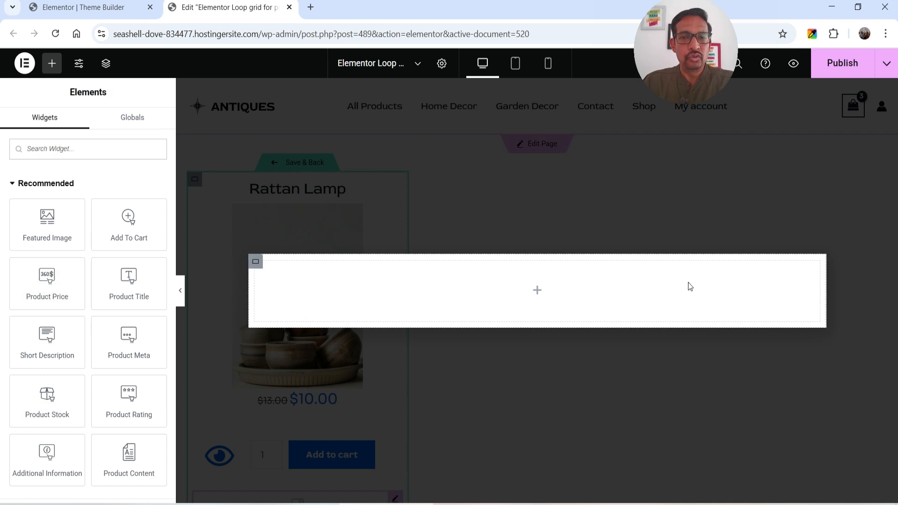
pyautogui.click(256, 262)
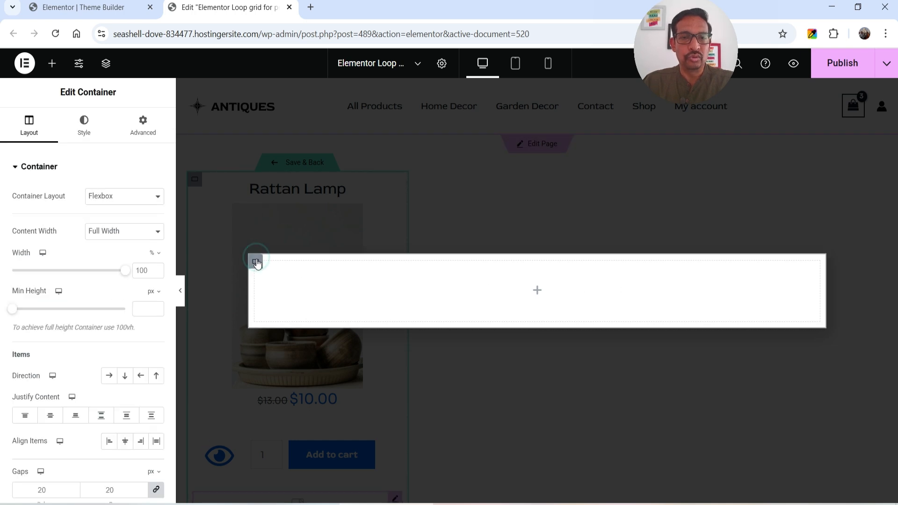
pyautogui.click(109, 376)
# Place two nested containers side by side inside the off-canvas container
pyautogui.click(540, 288)
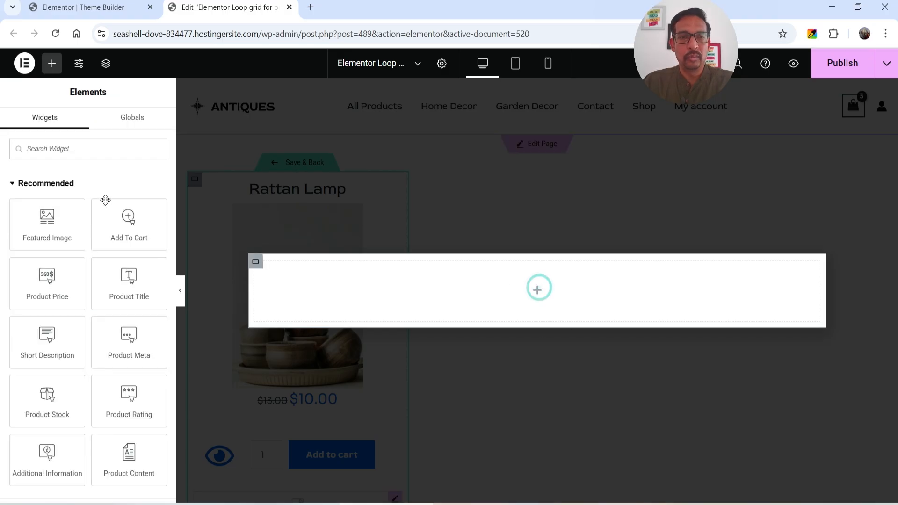
pyautogui.scroll(-4, 76, 339)
pyautogui.moveTo(42, 368); pyautogui.dragTo(417, 296)
pyautogui.rightClick(266, 267)
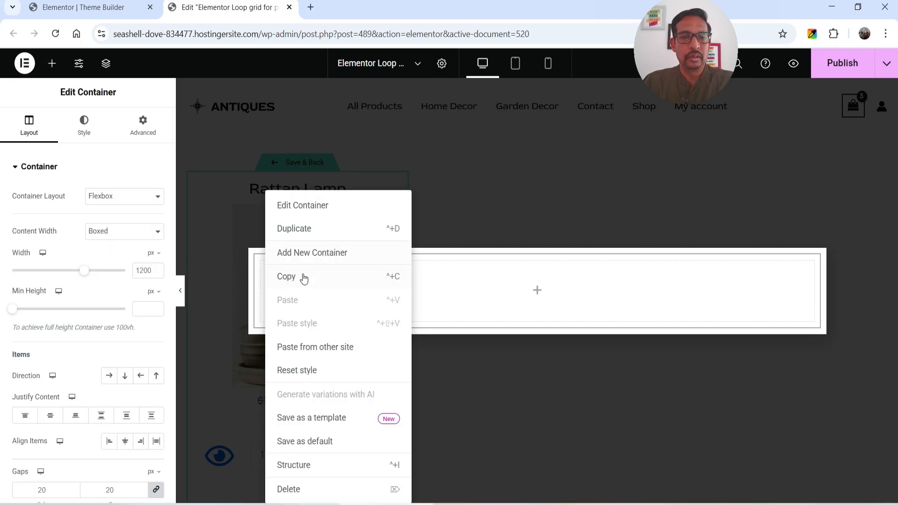
pyautogui.click(320, 255)
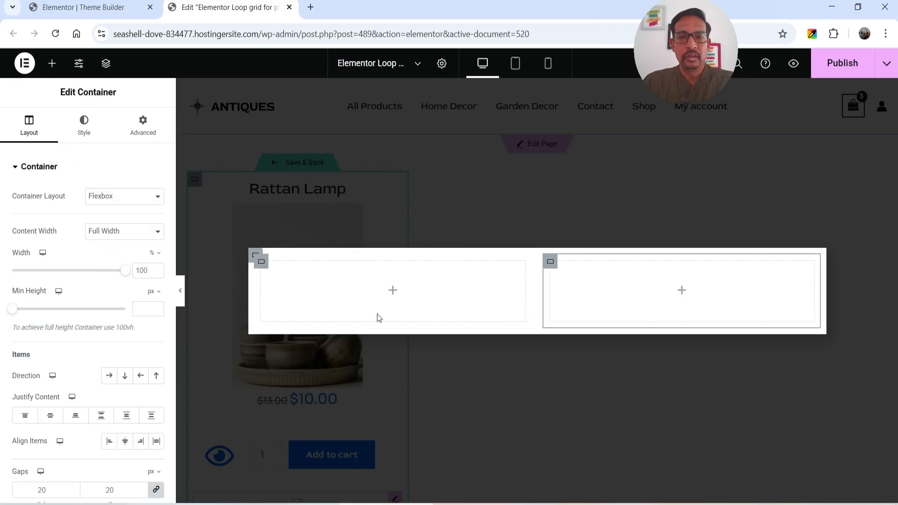
# Add a Featured Image to the first nested container, with a Basic Gallery below it sourced from the Product Gallery dynamic tag
pyautogui.click(395, 293)
pyautogui.moveTo(39, 219); pyautogui.dragTo(428, 302)
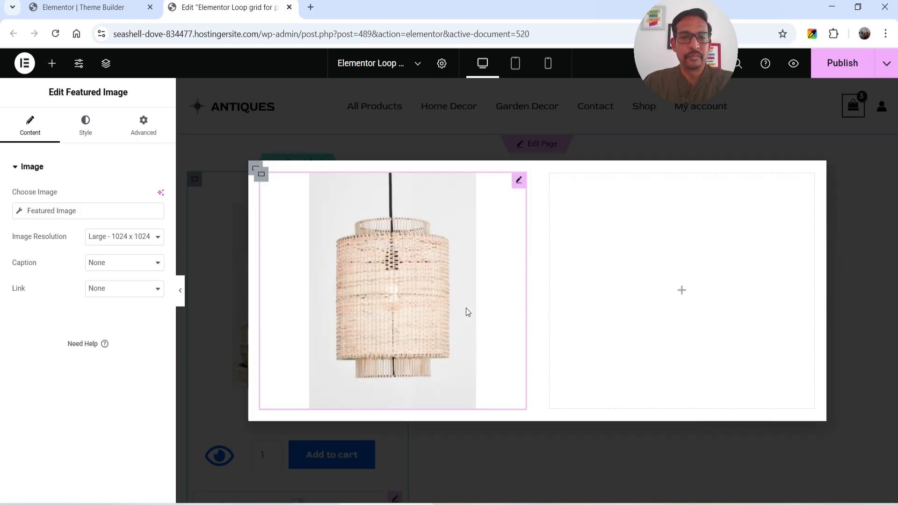
pyautogui.click(50, 60)
pyautogui.click(50, 153)
pyautogui.write('gallery')
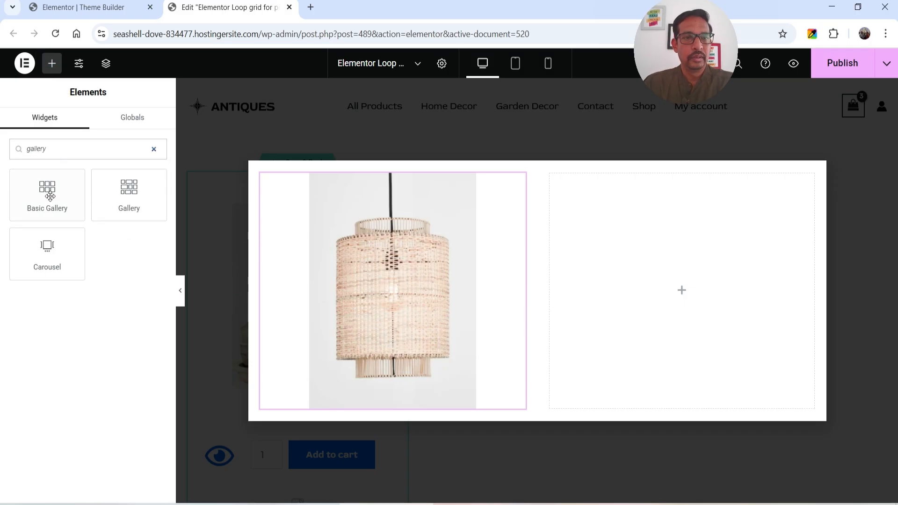
pyautogui.moveTo(50, 196); pyautogui.dragTo(417, 413)
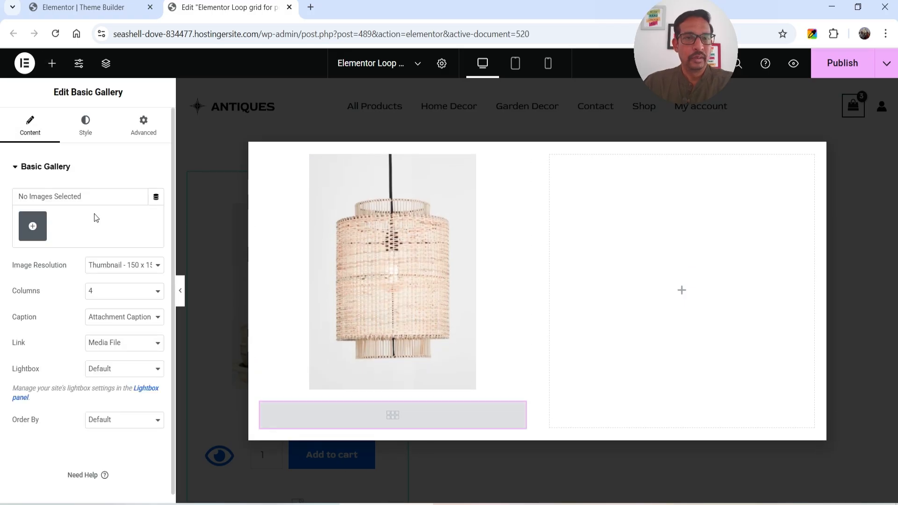
pyautogui.click(156, 199)
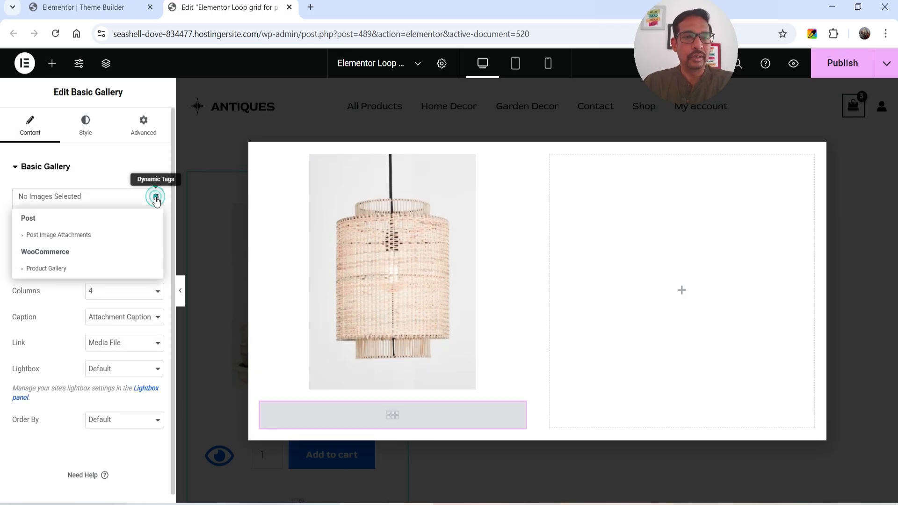
pyautogui.click(47, 269)
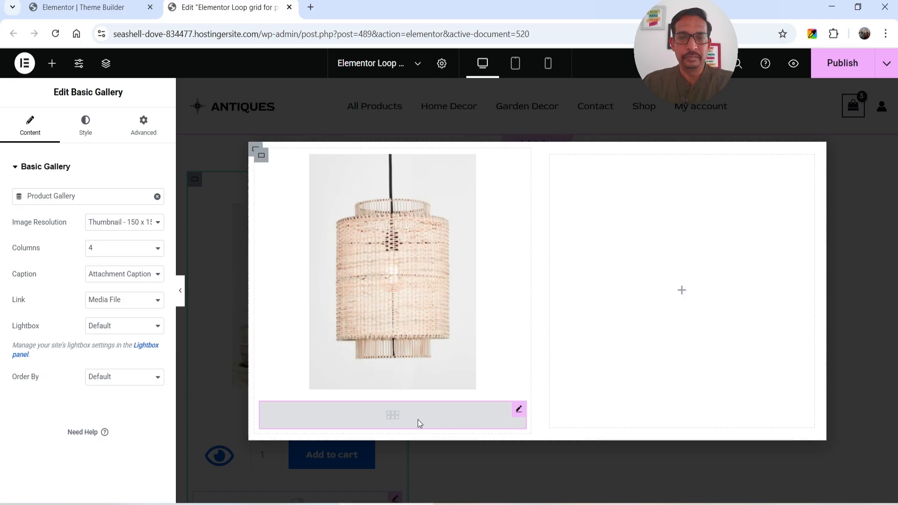
# Fill the second nested container with Product Title, Product Meta and Short Description widgets, in that order
pyautogui.click(681, 290)
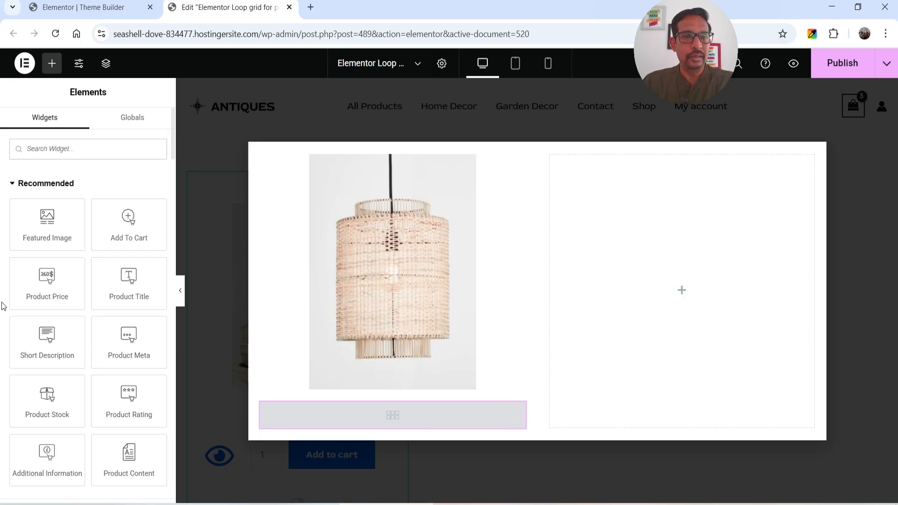
pyautogui.moveTo(126, 288); pyautogui.dragTo(700, 333)
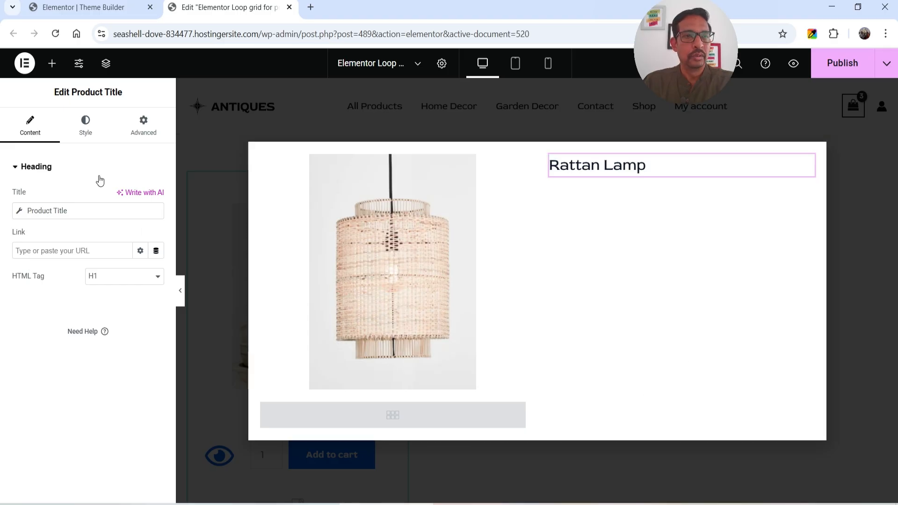
pyautogui.click(52, 63)
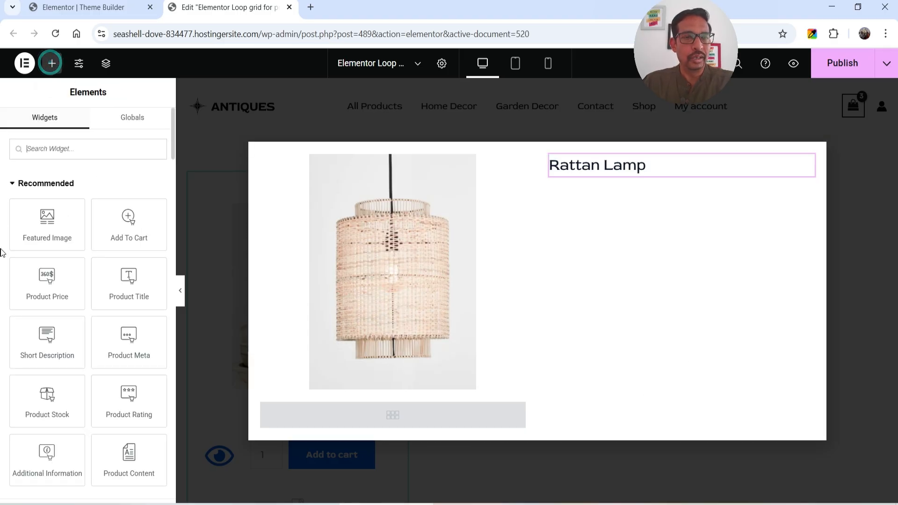
pyautogui.moveTo(43, 351); pyautogui.dragTo(634, 180)
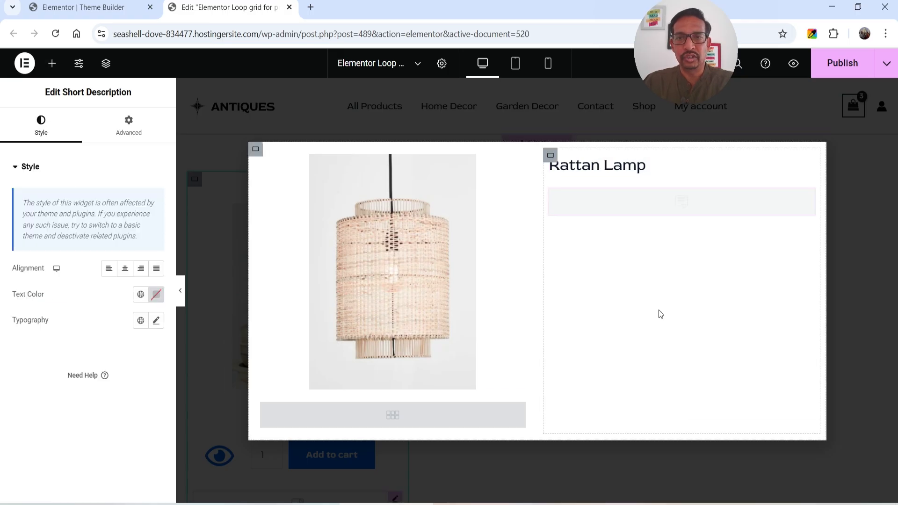
pyautogui.click(52, 63)
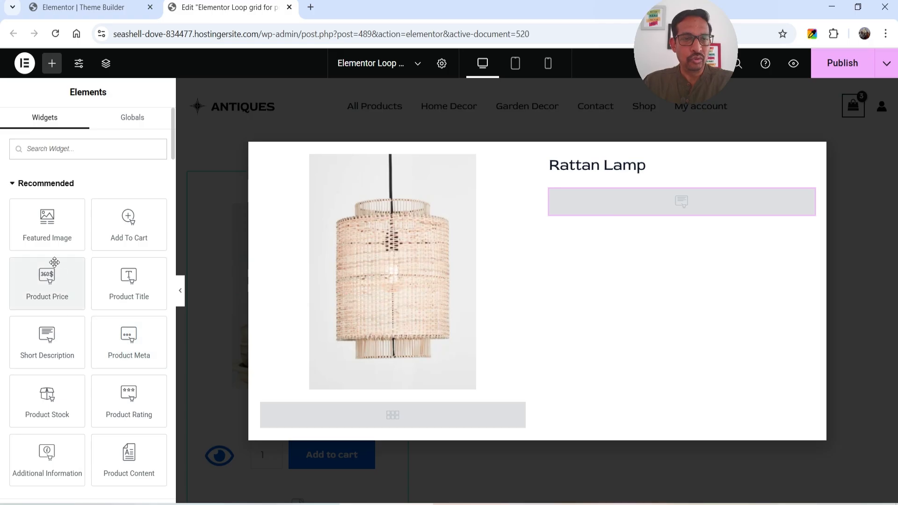
pyautogui.moveTo(129, 341); pyautogui.dragTo(639, 193)
# Add Product Price between the product meta and short description, and Add To Cart below the short description
pyautogui.click(52, 63)
pyautogui.scroll(-3, 117, 282)
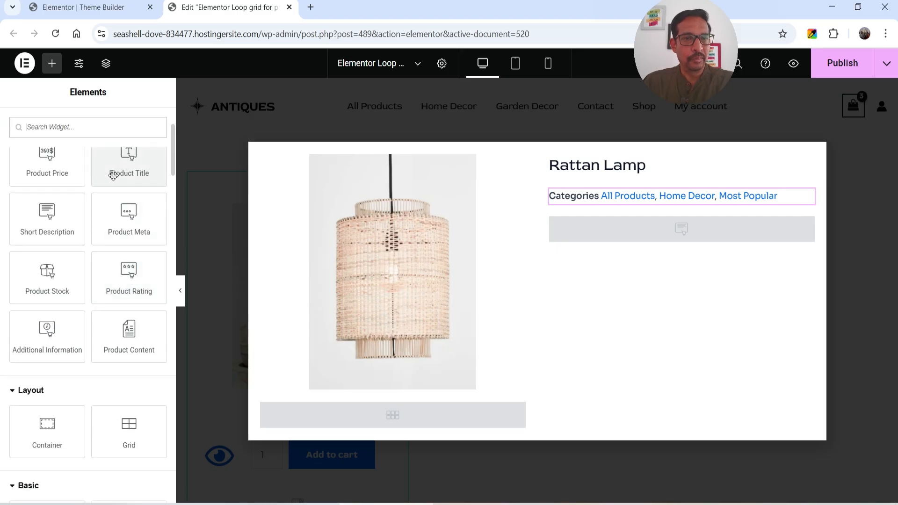
pyautogui.moveTo(47, 161); pyautogui.dragTo(627, 228)
pyautogui.click(52, 63)
pyautogui.moveTo(118, 246); pyautogui.dragTo(662, 354)
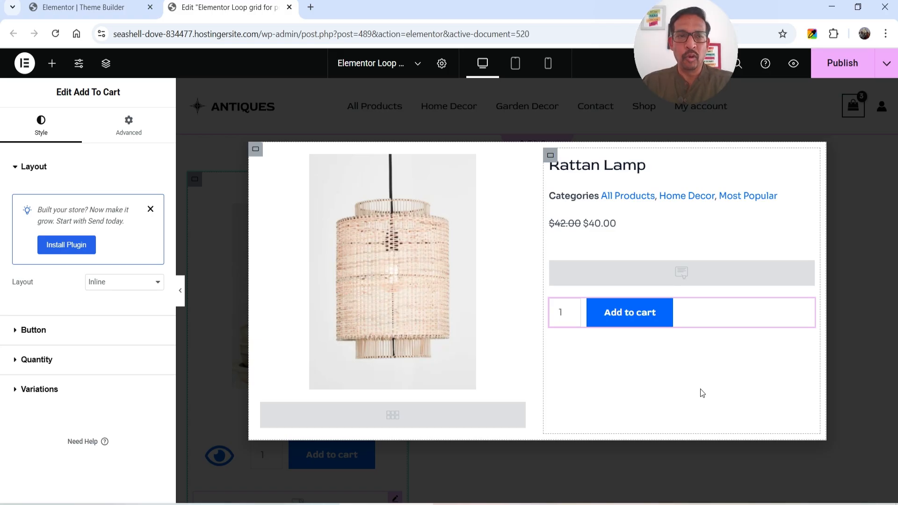
# Select the Off-Canvas widget and turn off its Editing Mode
pyautogui.click(887, 272)
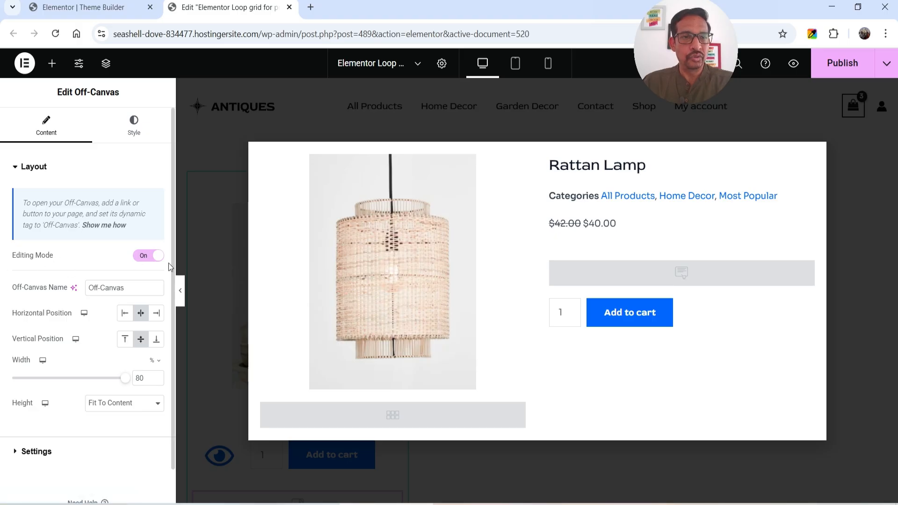
pyautogui.click(143, 256)
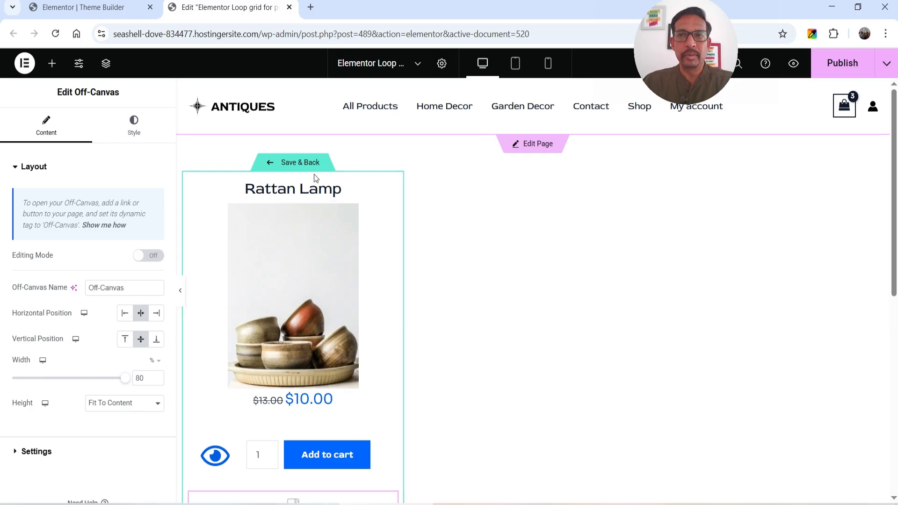
# Link the eye icon to the Off-Canvas dynamic action and choose the widget named Off-Canvas as its target
pyautogui.scroll(-4, 313, 248)
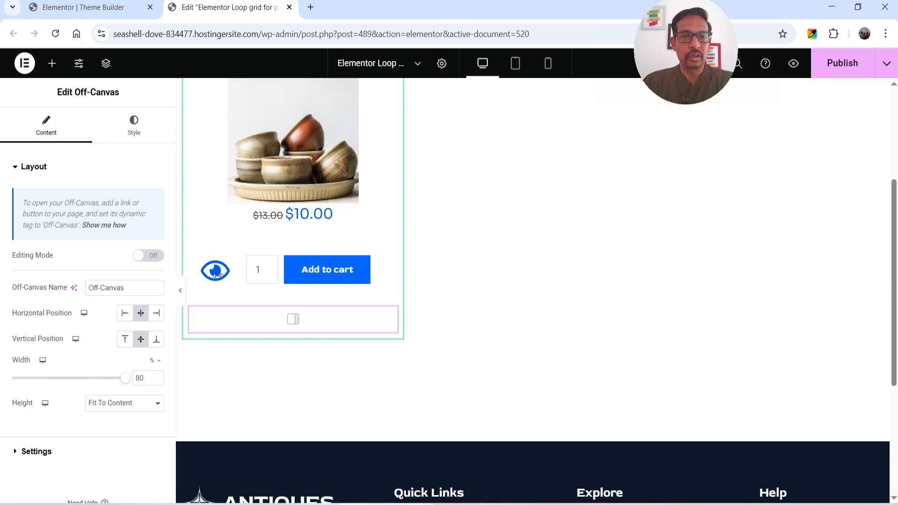
pyautogui.click(208, 279)
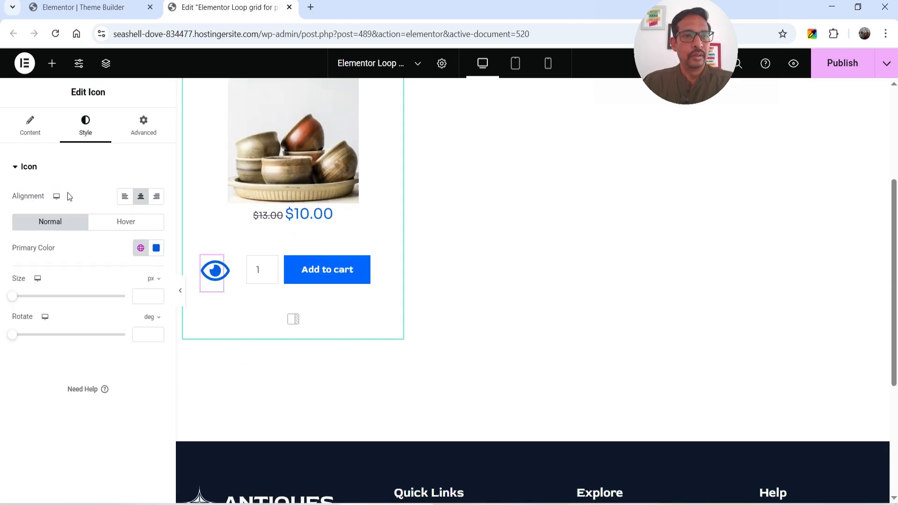
pyautogui.click(30, 126)
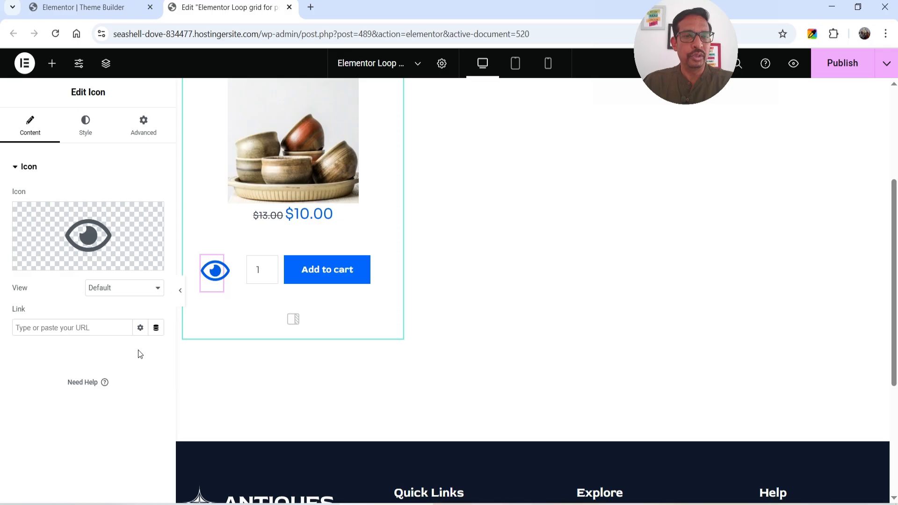
pyautogui.click(156, 330)
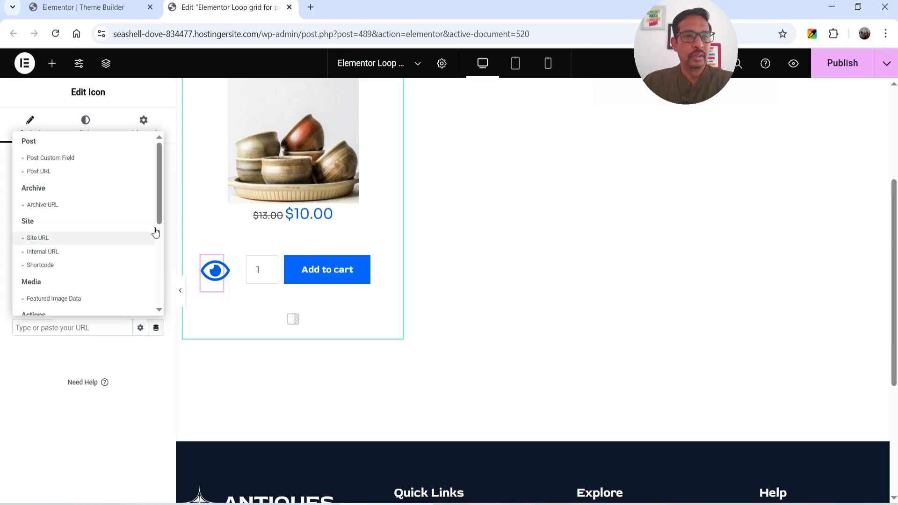
pyautogui.moveTo(159, 203); pyautogui.dragTo(165, 256)
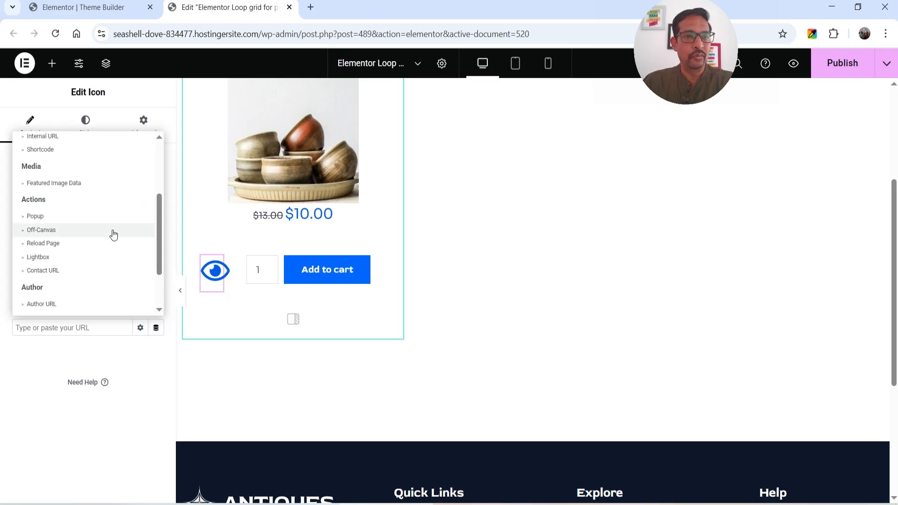
pyautogui.click(54, 233)
pyautogui.click(60, 328)
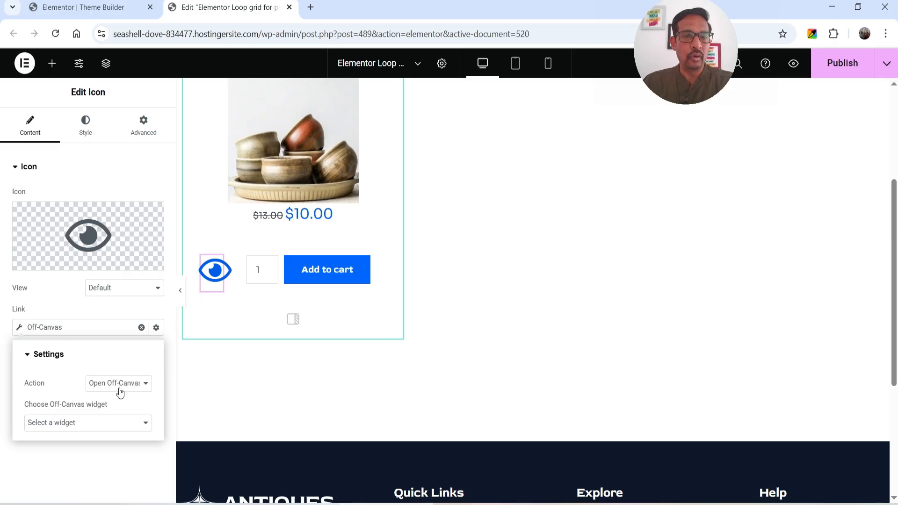
pyautogui.click(67, 423)
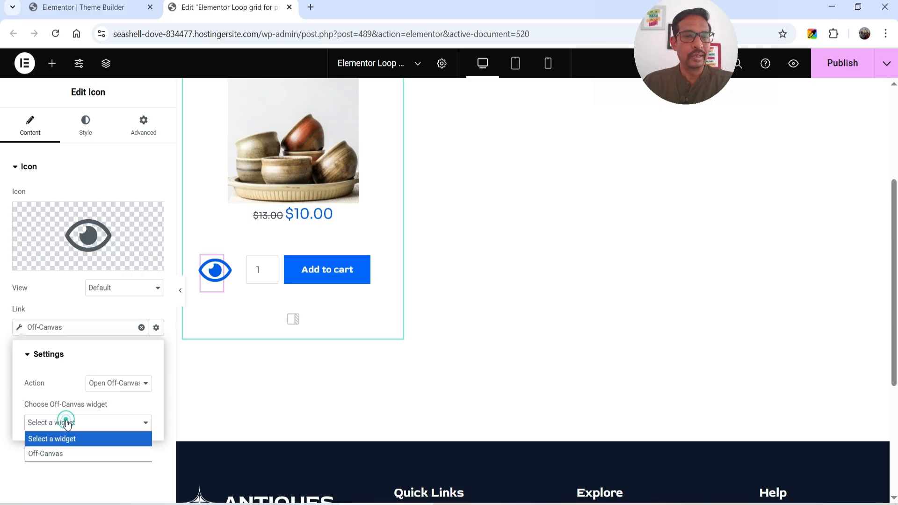
pyautogui.click(69, 453)
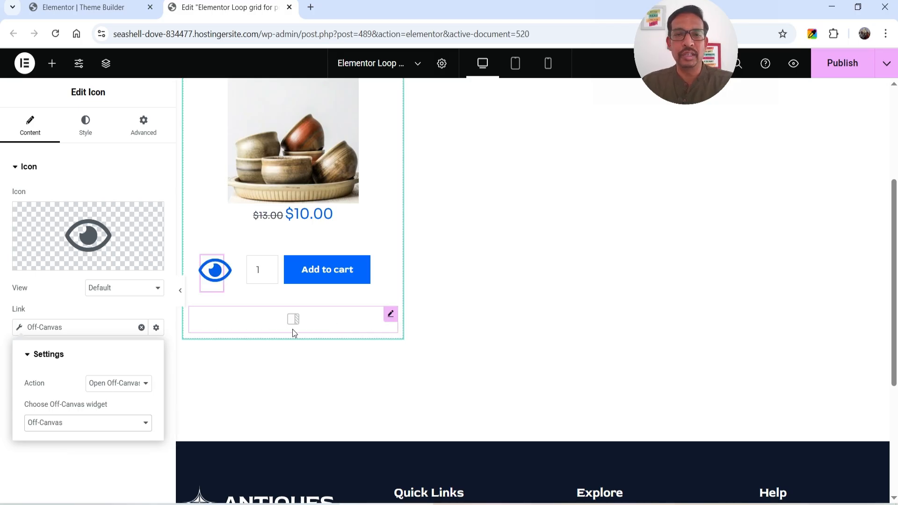
# Open the off-canvas quick view from its widget and from the eye icon to check its content
pyautogui.click(306, 323)
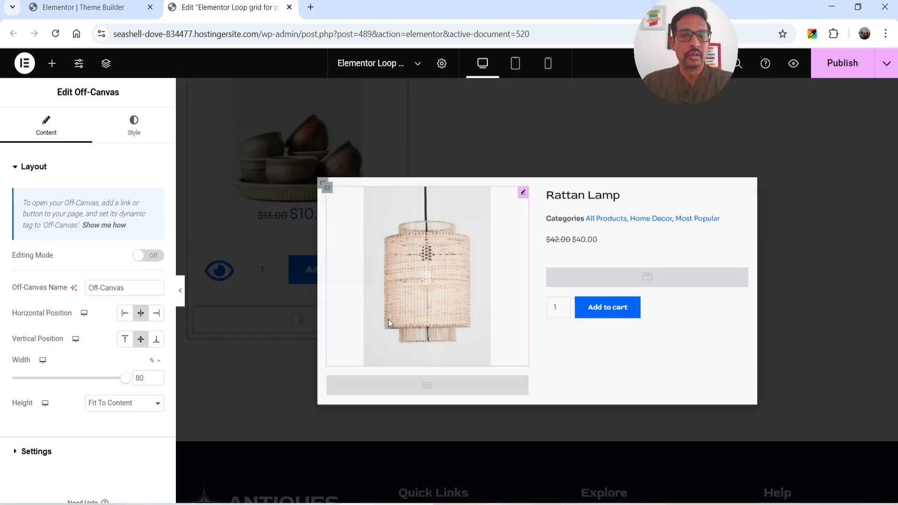
pyautogui.click(142, 288)
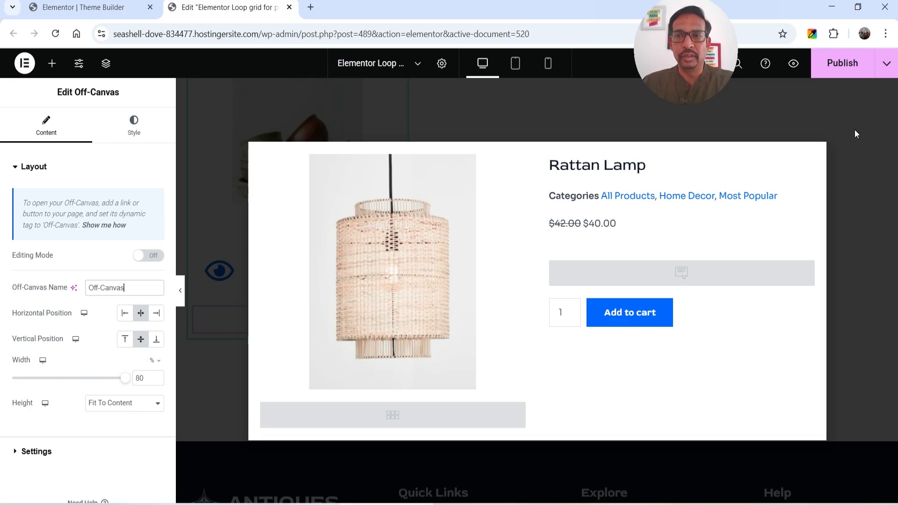
pyautogui.click(271, 114)
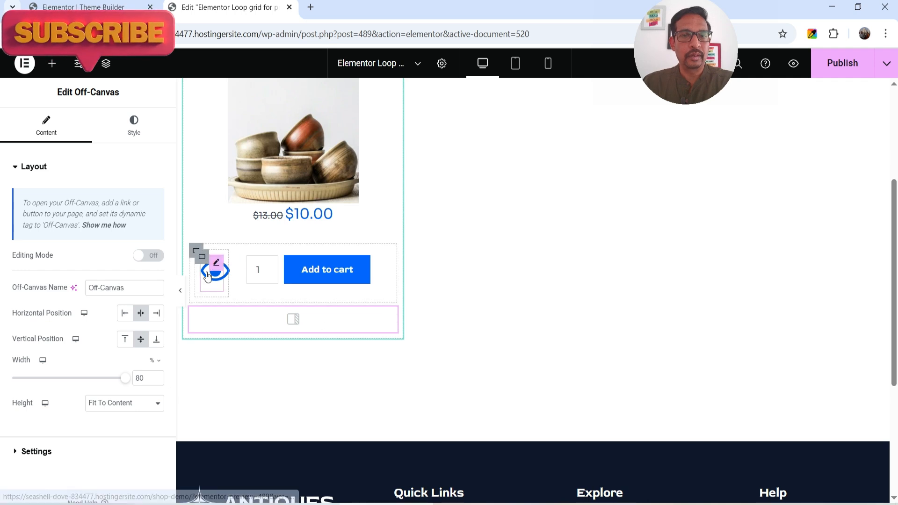
pyautogui.click(210, 274)
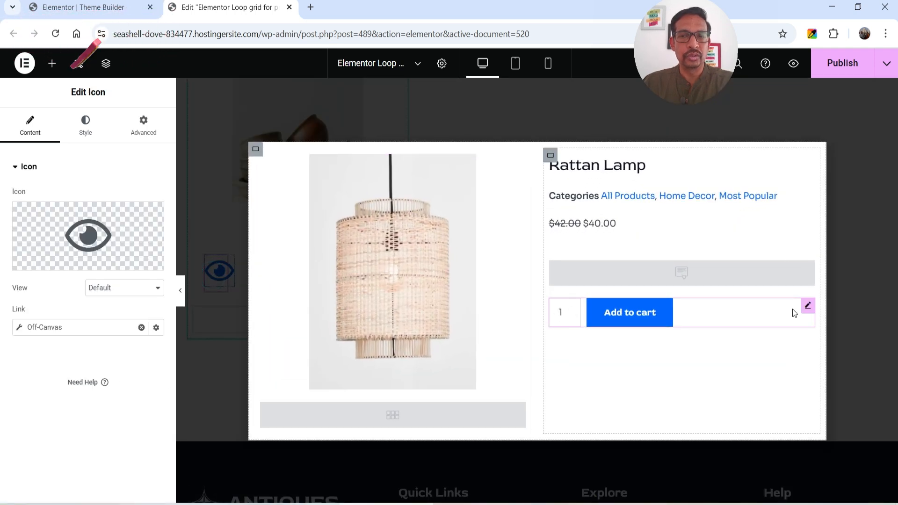
pyautogui.click(846, 263)
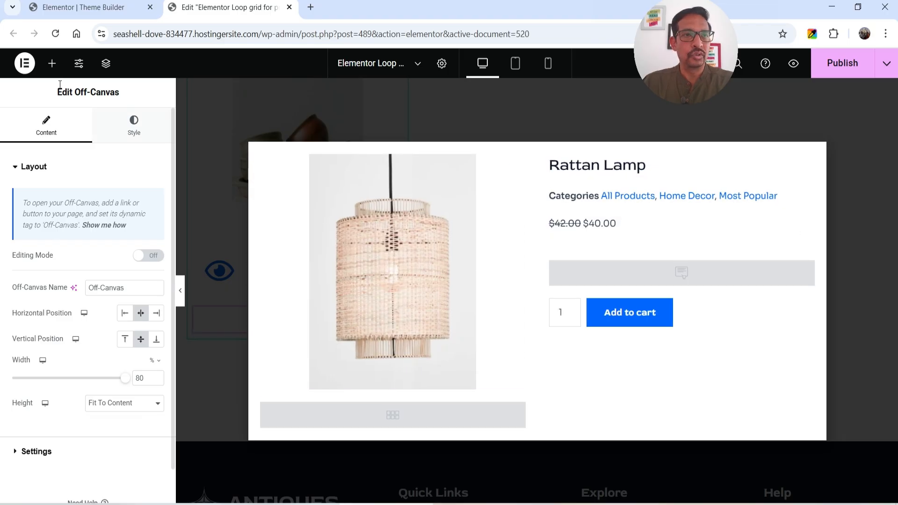
# Add an Icon widget above the product title in the off-canvas quick view and align it right
pyautogui.click(51, 63)
pyautogui.write('icon')
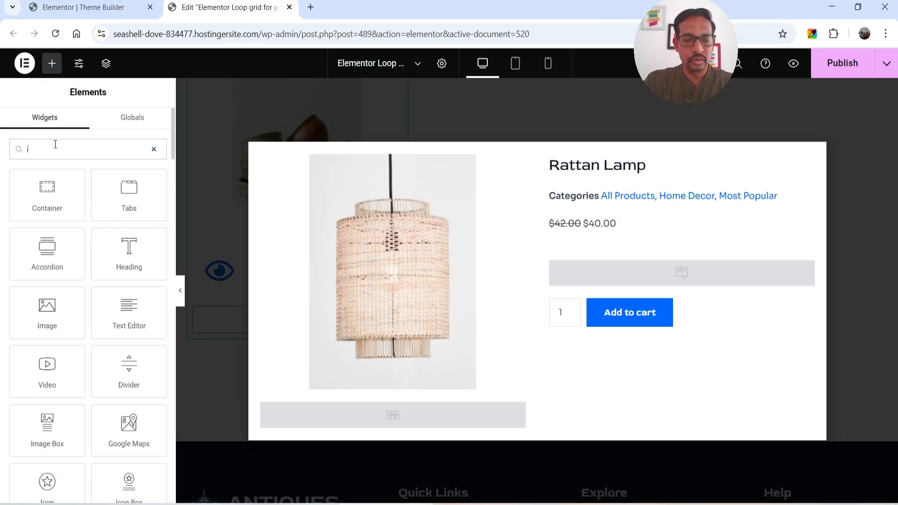
pyautogui.moveTo(47, 192); pyautogui.dragTo(748, 182)
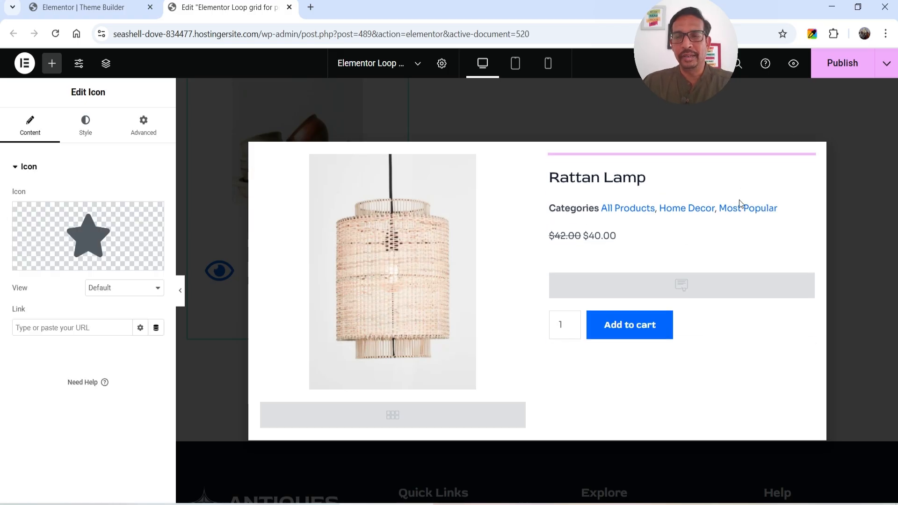
pyautogui.click(141, 129)
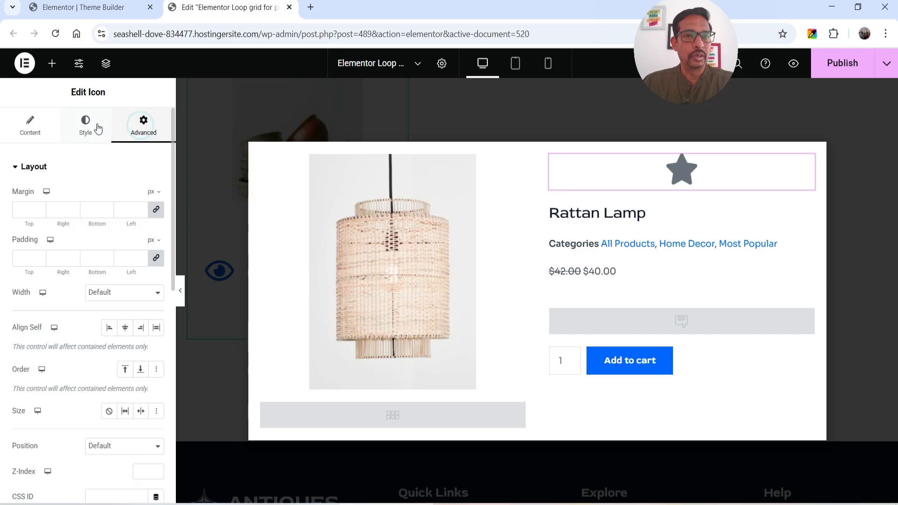
pyautogui.click(85, 126)
pyautogui.click(155, 196)
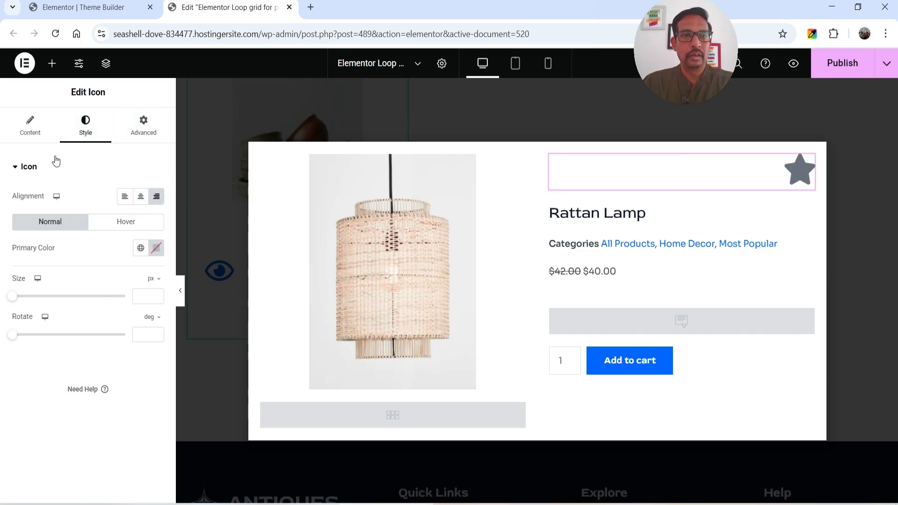
# Replace the star with the outlined window close icon from the icon library and set its size to 33 px
pyautogui.click(30, 127)
pyautogui.click(41, 238)
pyautogui.write('clos')
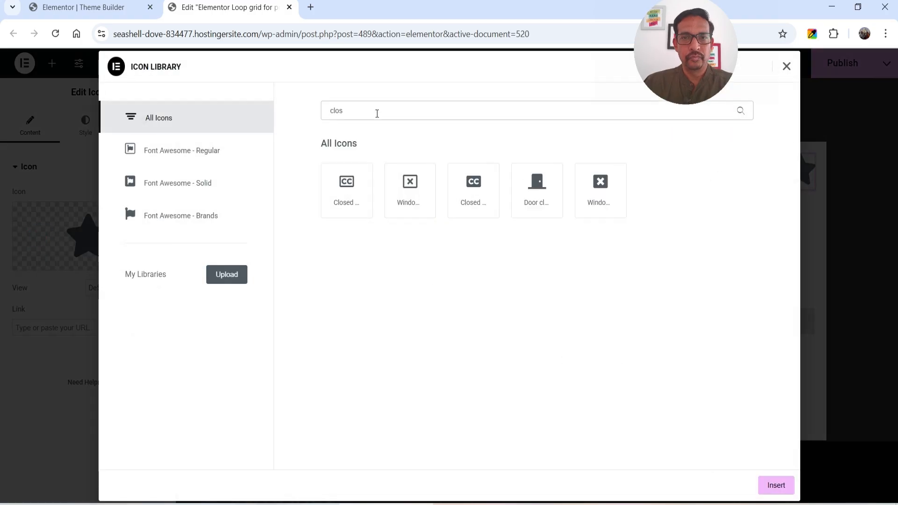
pyautogui.click(425, 204)
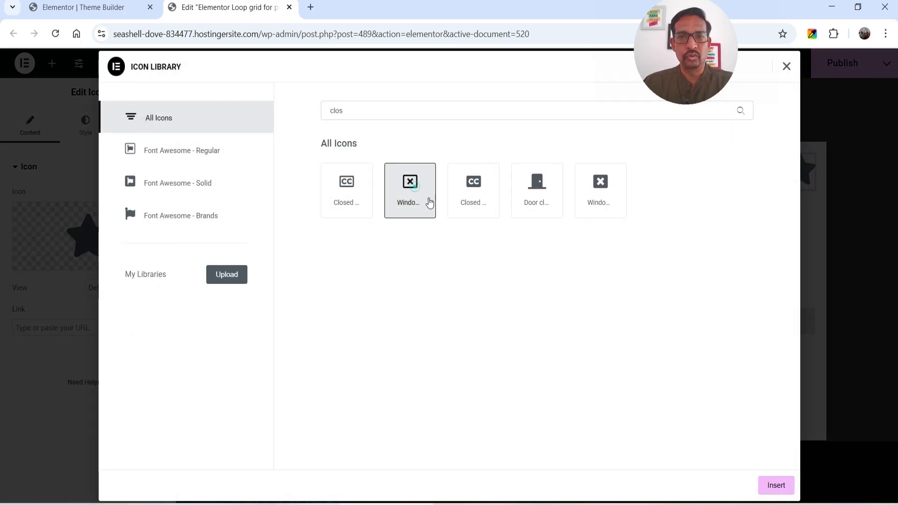
pyautogui.click(761, 487)
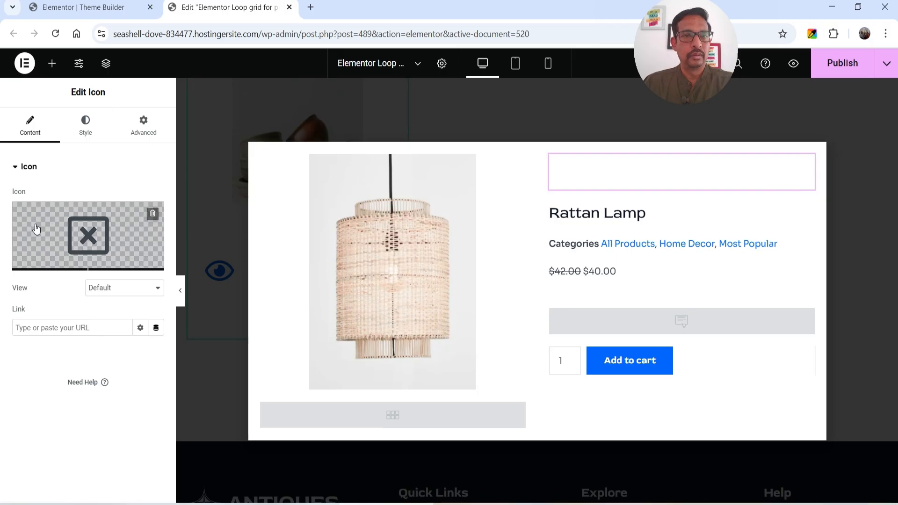
pyautogui.click(89, 124)
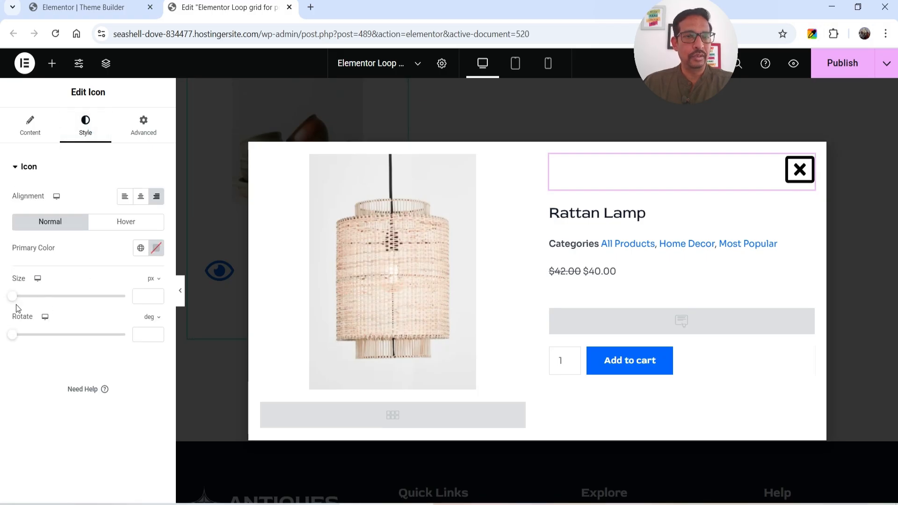
pyautogui.moveTo(17, 299); pyautogui.dragTo(23, 297)
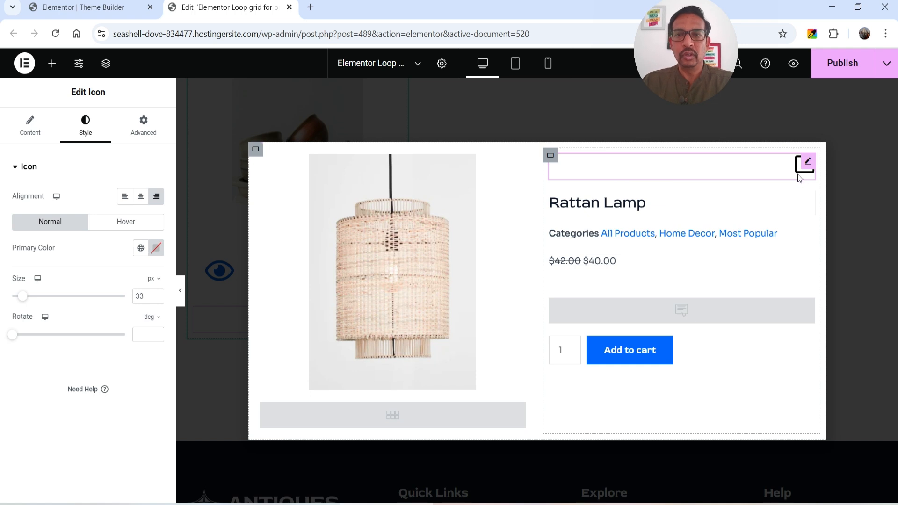
# Link the close icon to the Off-Canvas dynamic action, set to Close Off-Canvas, targeting the widget named Off-Canvas
pyautogui.click(19, 130)
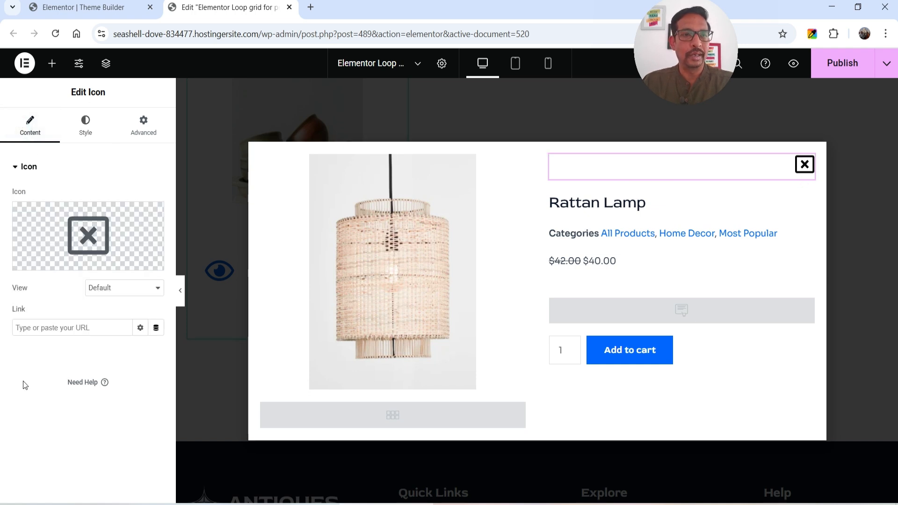
pyautogui.click(157, 328)
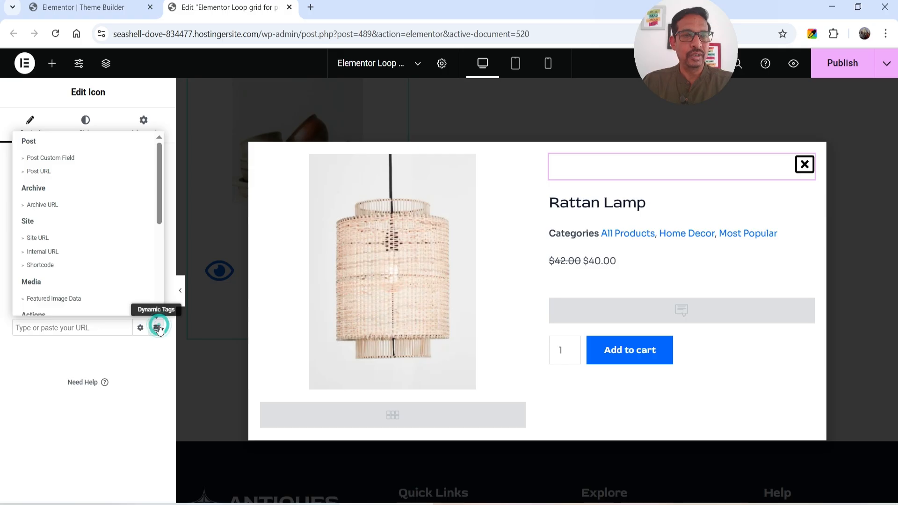
pyautogui.scroll(-4, 105, 243)
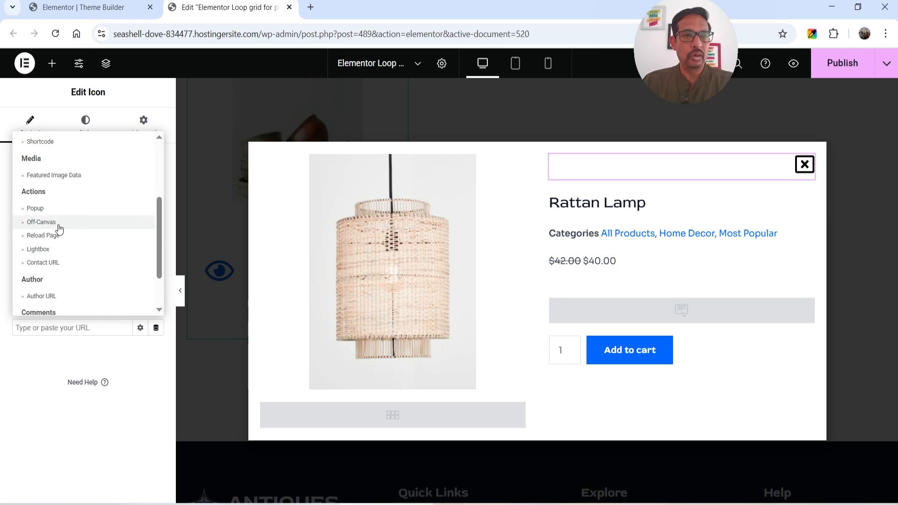
pyautogui.click(59, 228)
pyautogui.click(55, 326)
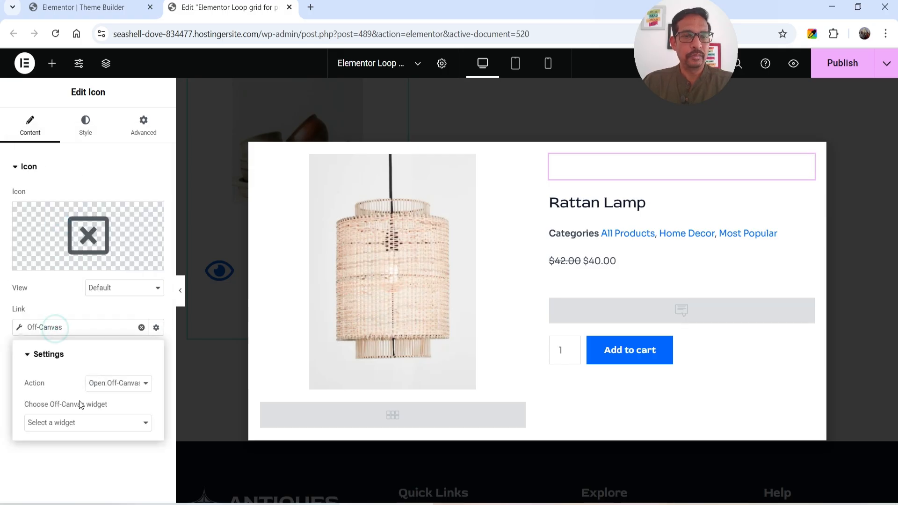
pyautogui.click(120, 384)
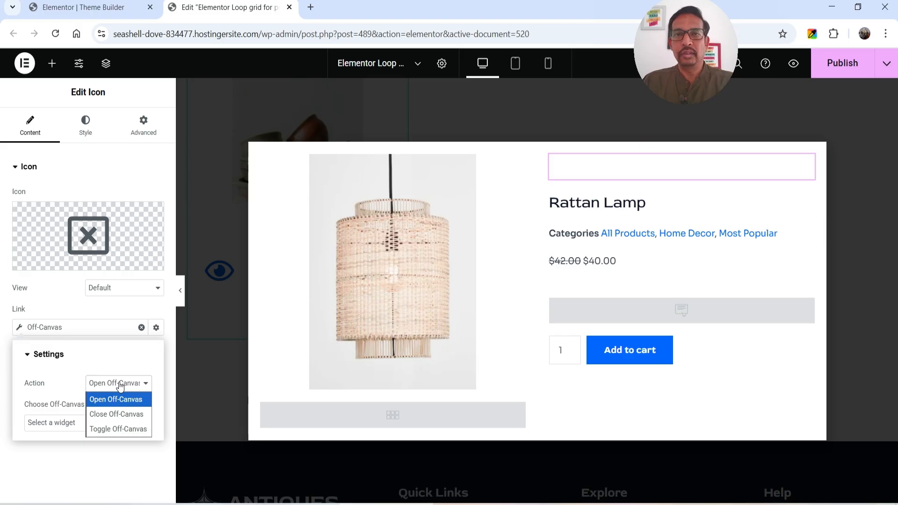
pyautogui.click(120, 414)
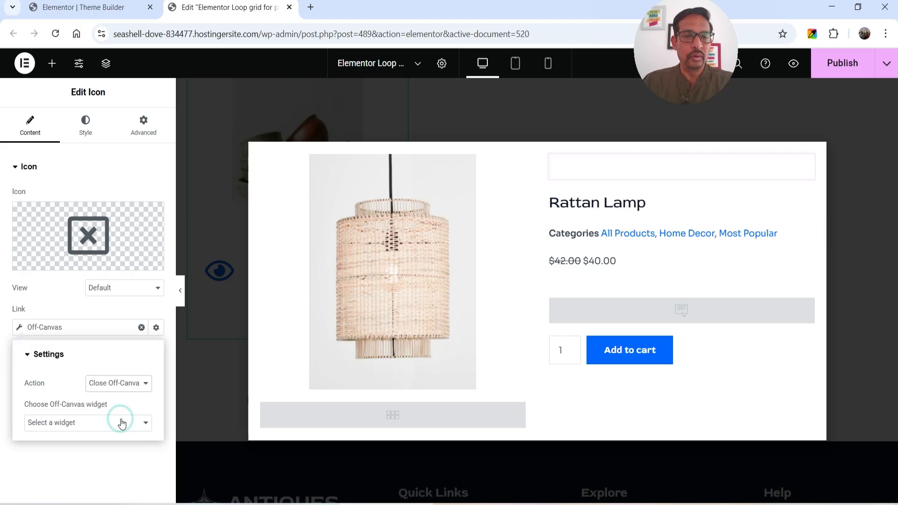
pyautogui.click(85, 427)
pyautogui.click(79, 456)
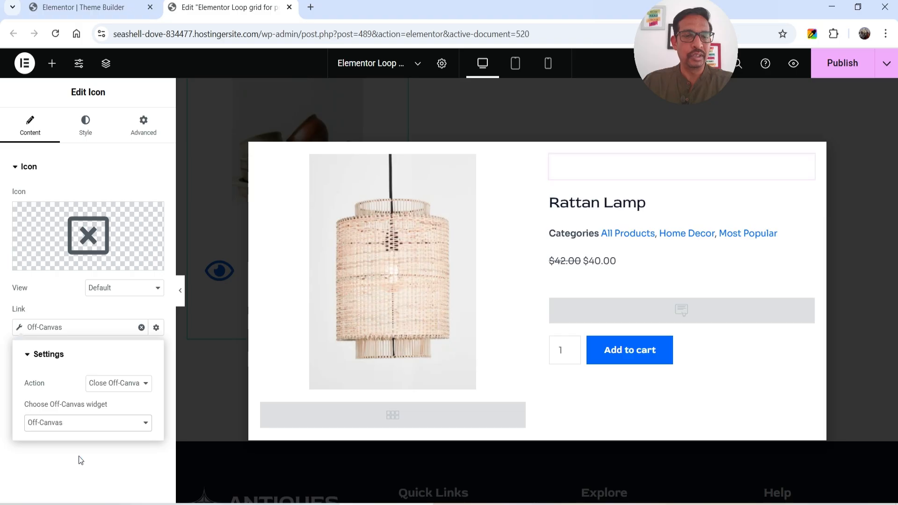
pyautogui.click(808, 175)
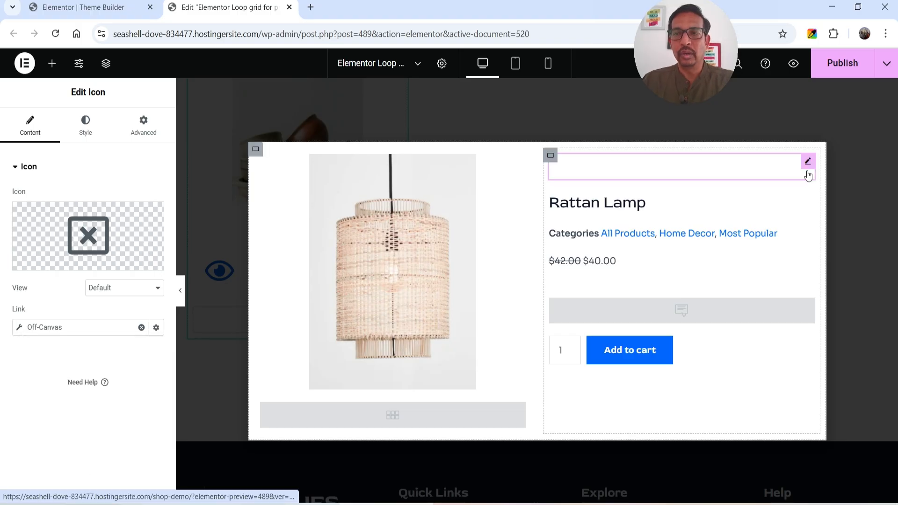
# Set the close icon's primary color to the blue global color
pyautogui.click(85, 124)
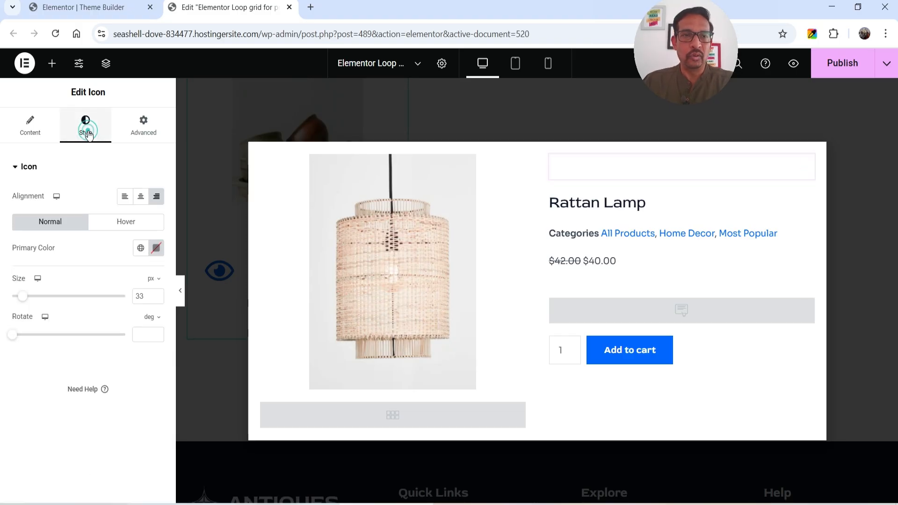
pyautogui.click(141, 248)
pyautogui.click(46, 426)
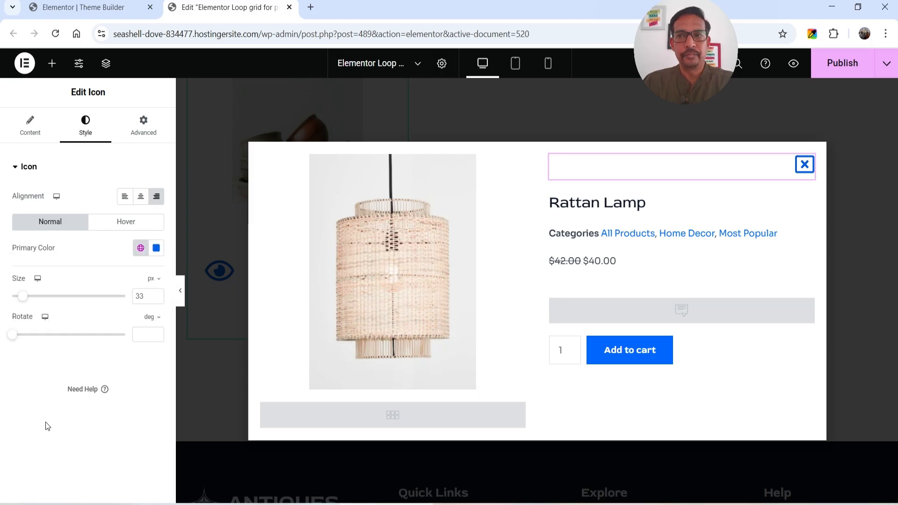
# Close the off-canvas preview, save the loop template to return to the Shop Demo page, and view the live page
pyautogui.click(751, 117)
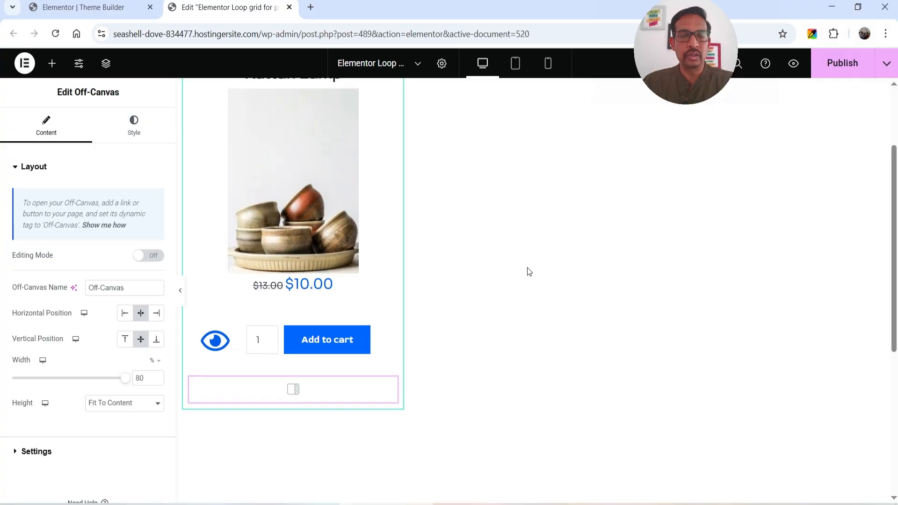
pyautogui.scroll(1, 527, 272)
pyautogui.click(297, 101)
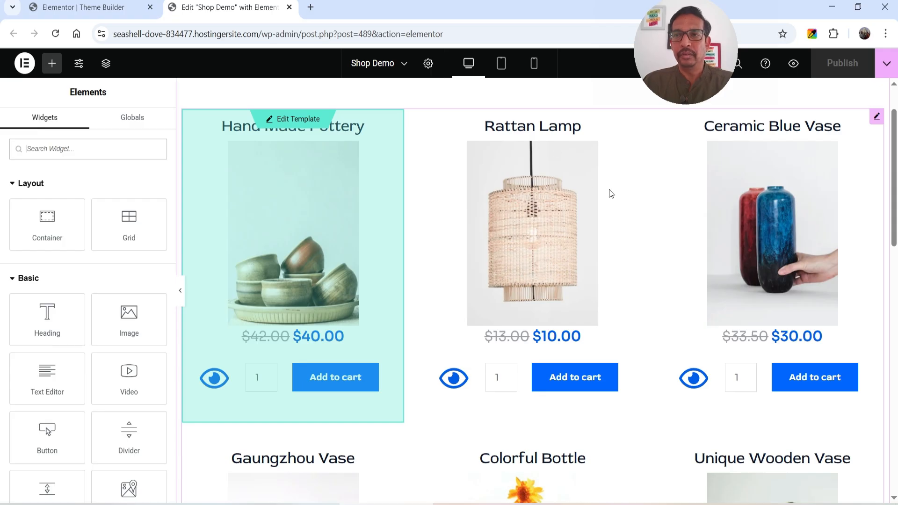
pyautogui.click(887, 63)
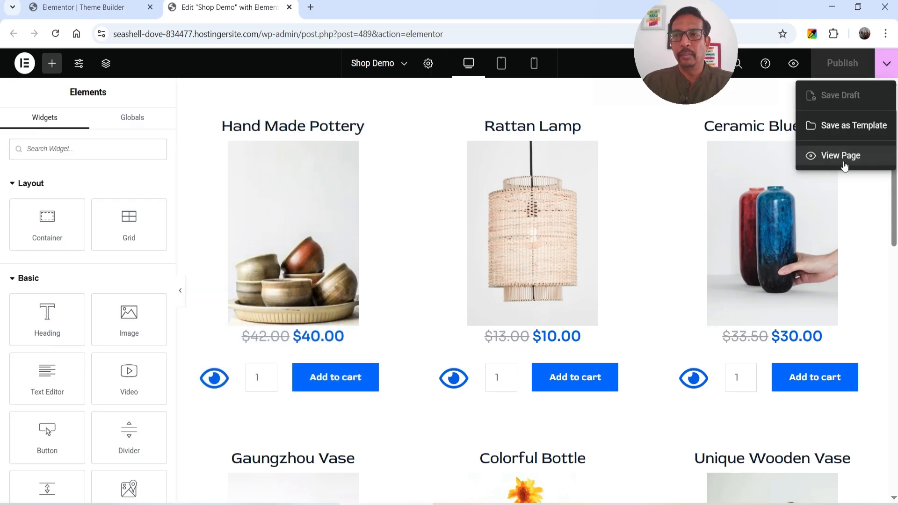
pyautogui.click(841, 156)
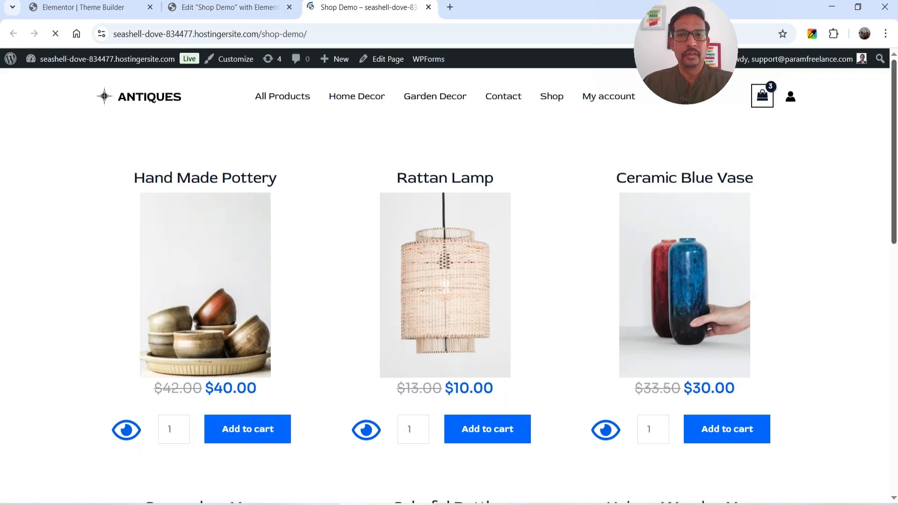
# Test the live quick view by opening it from the eye icon and closing it for Rattan Lamp and Unique Wooden Vase
pyautogui.scroll(-1, 869, 176)
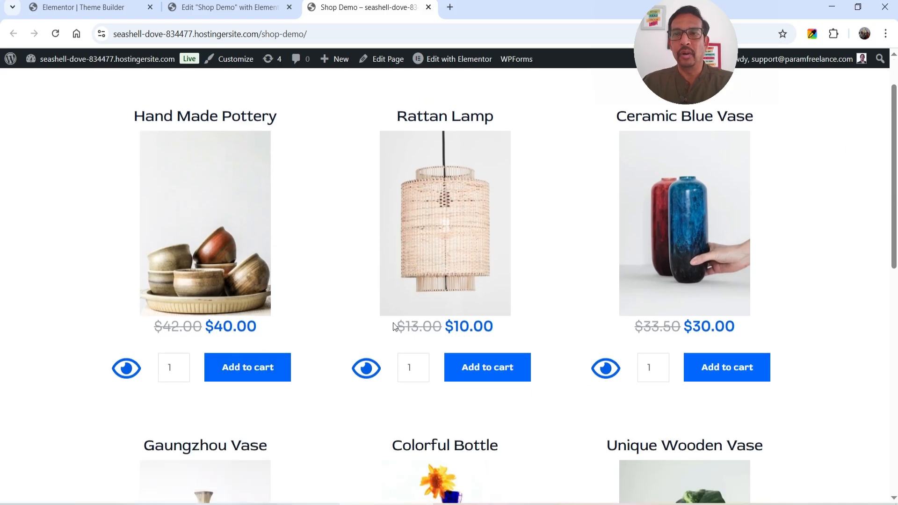
pyautogui.click(367, 369)
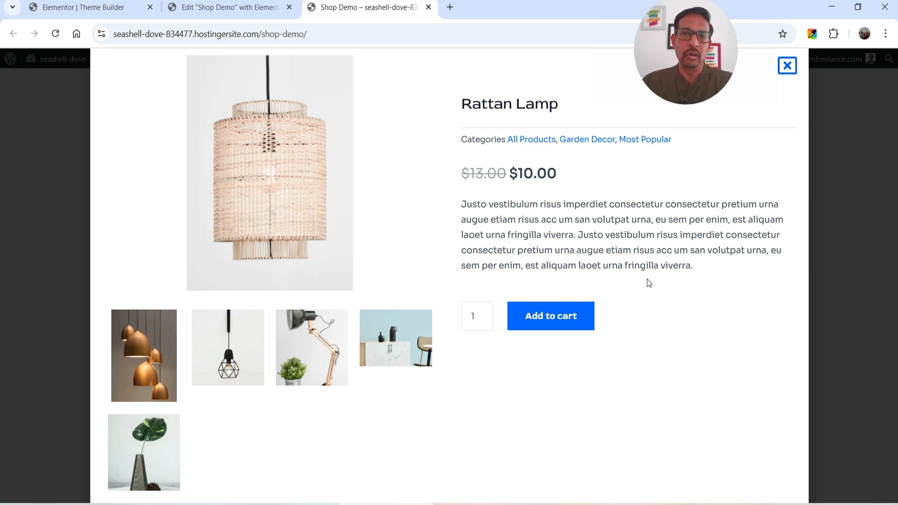
pyautogui.click(787, 65)
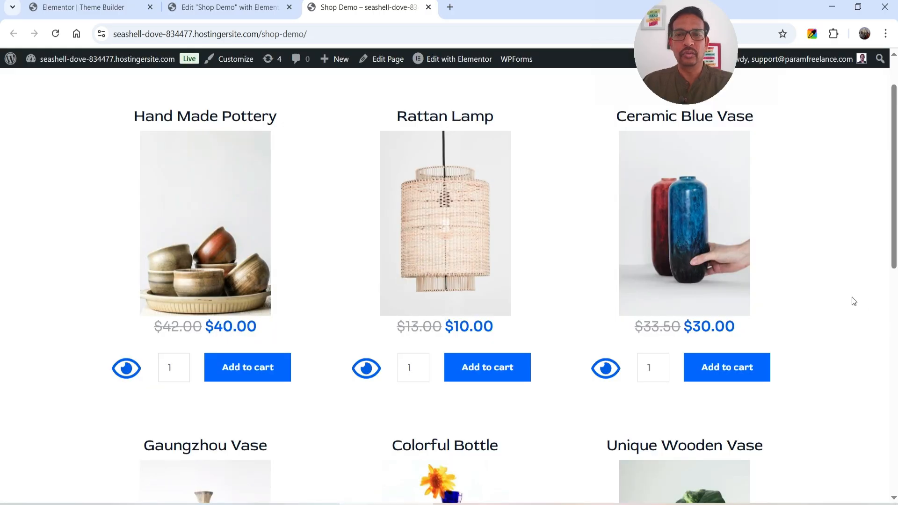
pyautogui.scroll(-8, 853, 302)
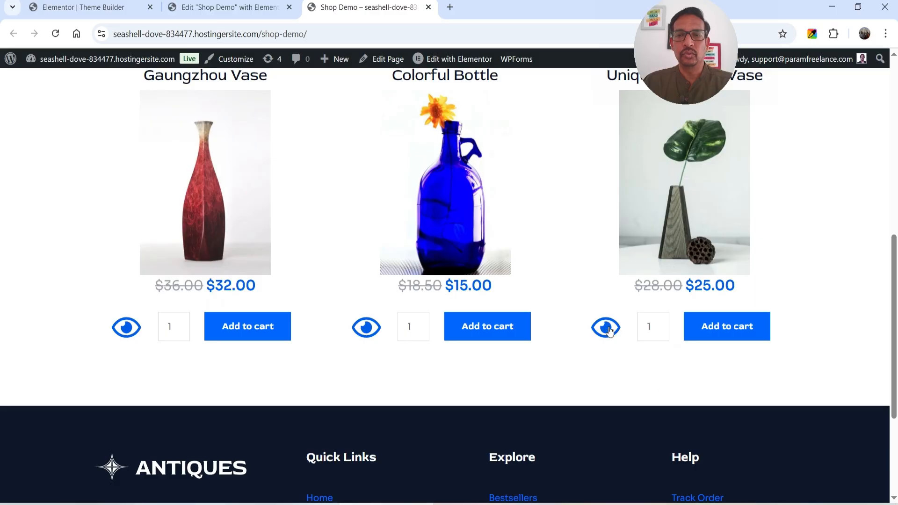
pyautogui.click(609, 330)
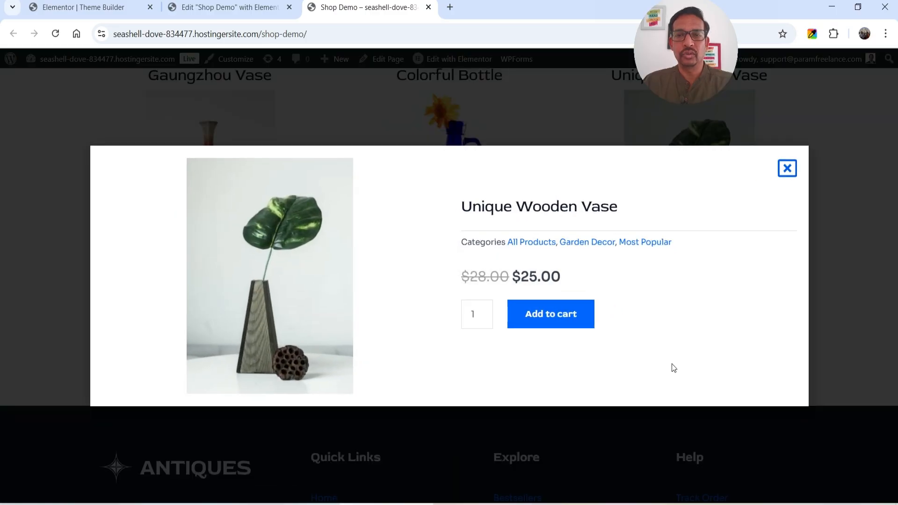
pyautogui.click(796, 169)
pyautogui.scroll(8, 873, 256)
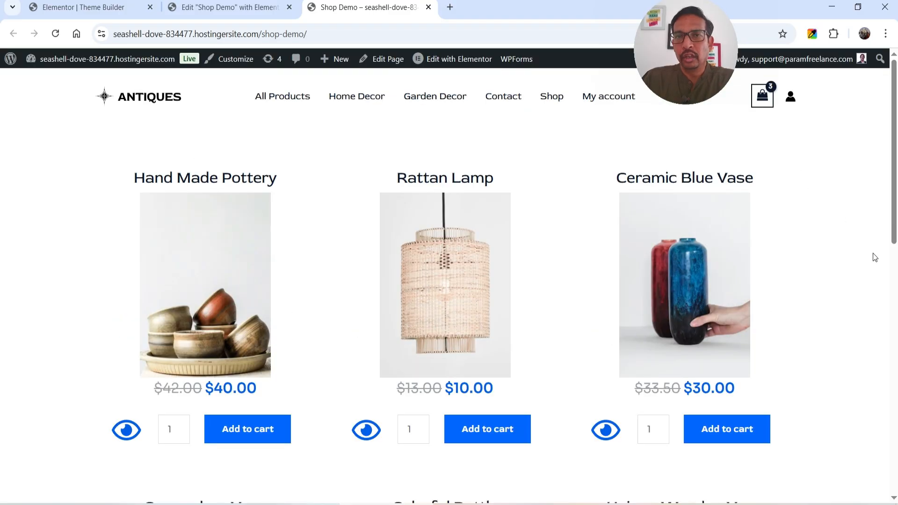